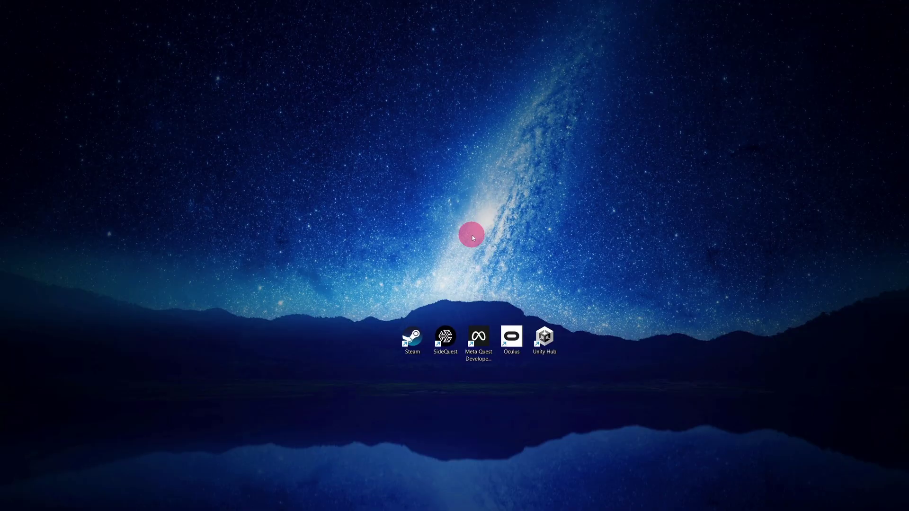
# - Open Unity Hub and start a new project using editor version 2022.3.12f1 and the 3D (URP) template
pyautogui.click(547, 337)
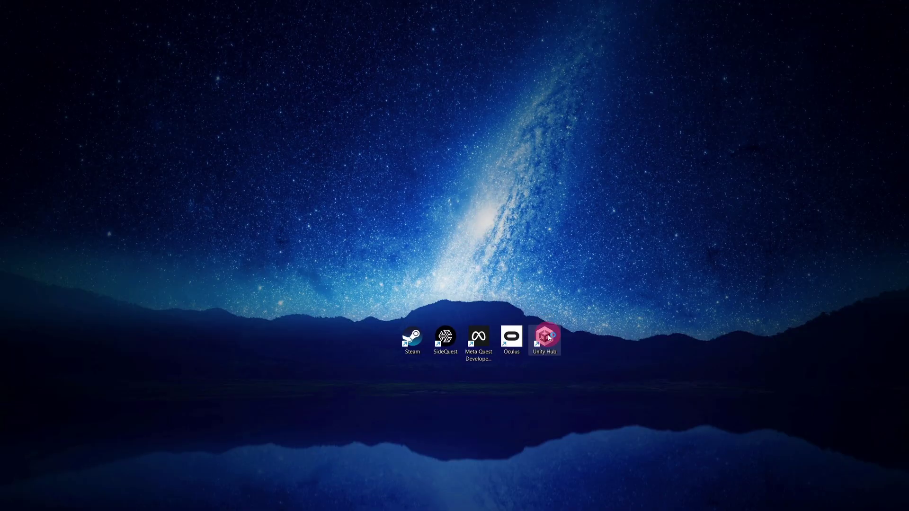
pyautogui.doubleClick(547, 337)
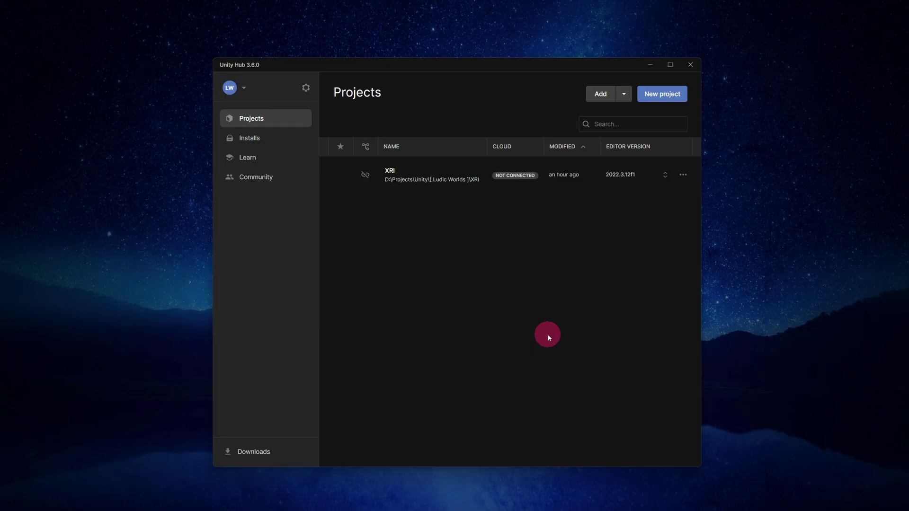
pyautogui.click(665, 94)
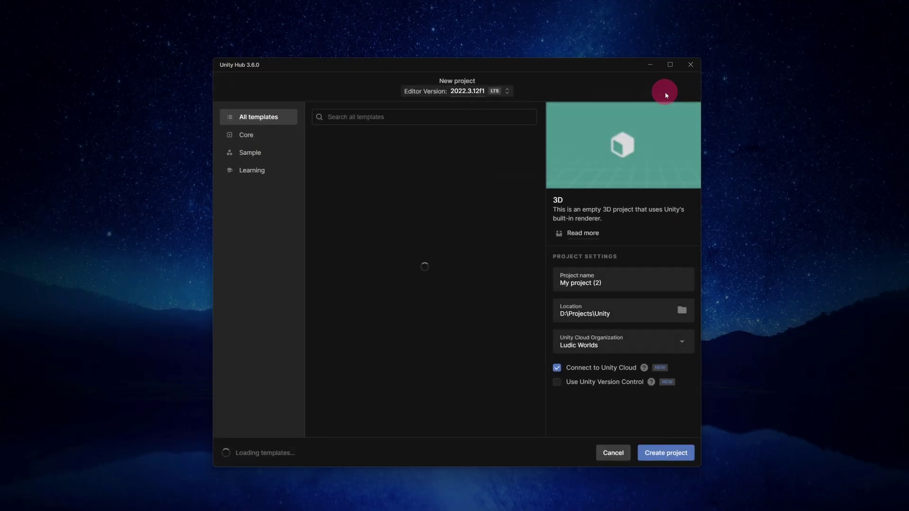
pyautogui.click(507, 90)
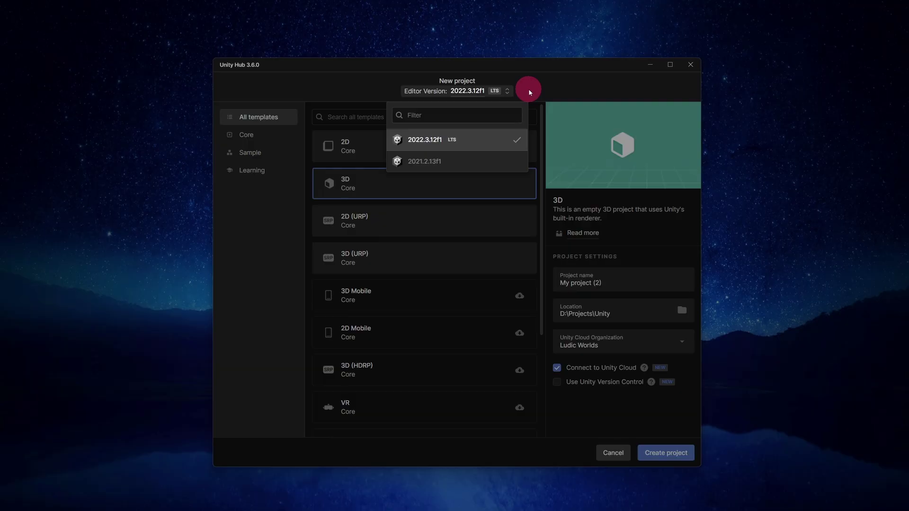
pyautogui.click(528, 89)
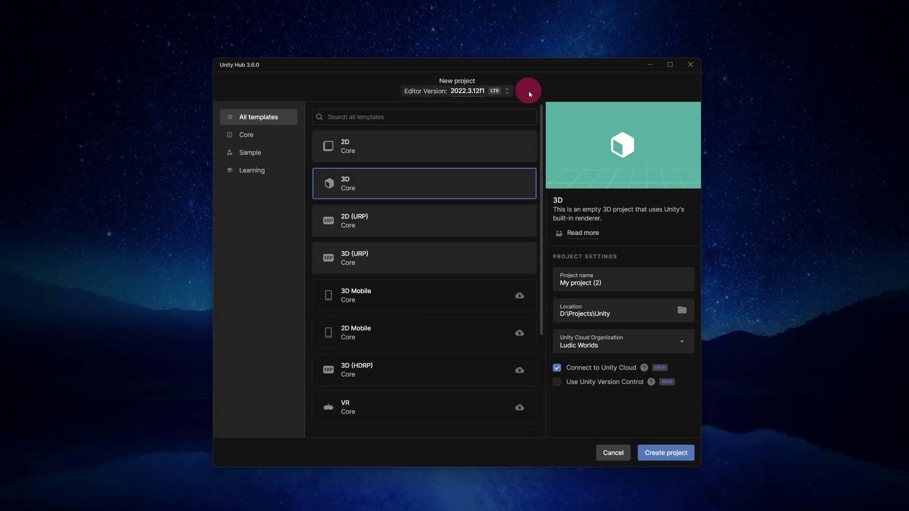
pyautogui.click(461, 260)
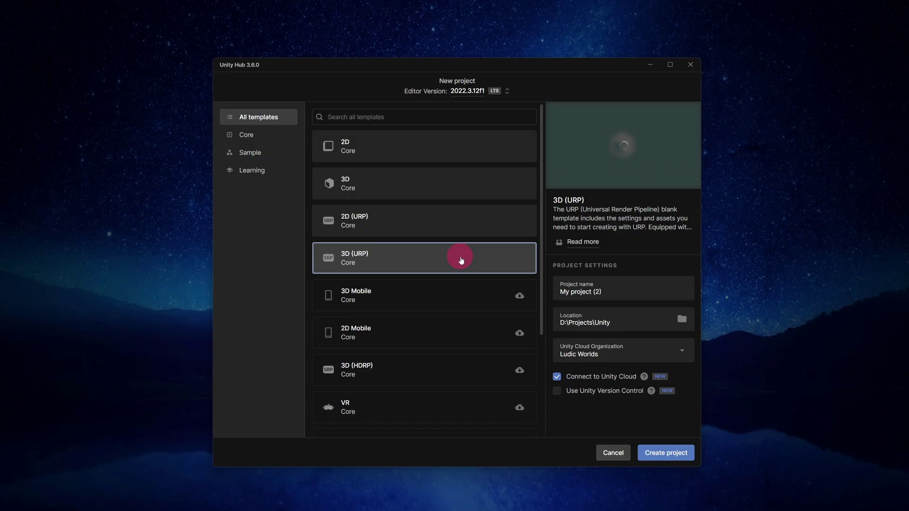
# - Name the new project "Quest3 MR" and create it
pyautogui.click(645, 290)
pyautogui.hotkey('ctrl', 'a')
pyautogui.press('BackSpace')
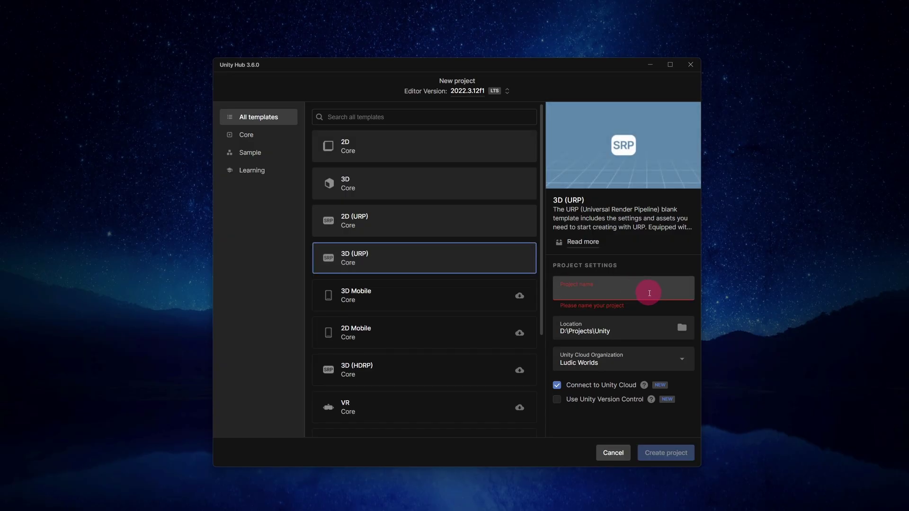
pyautogui.write('Quest3 MR')
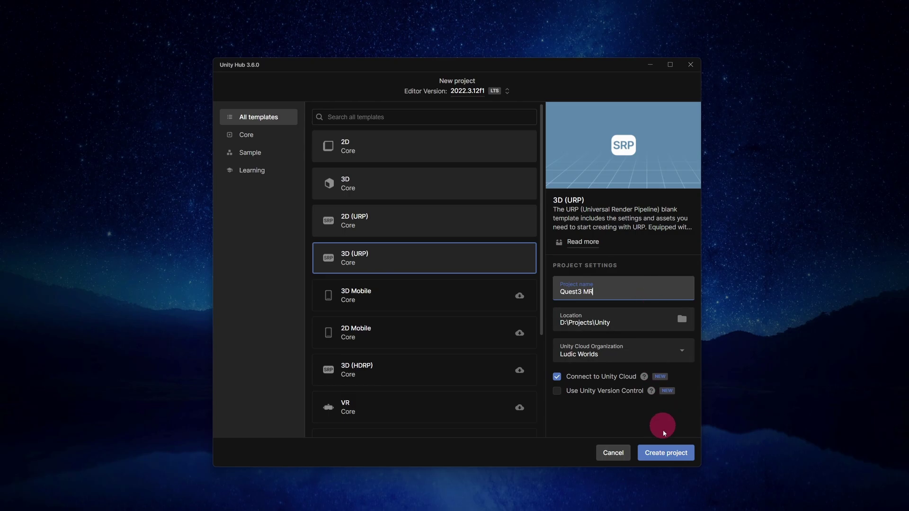
pyautogui.click(663, 453)
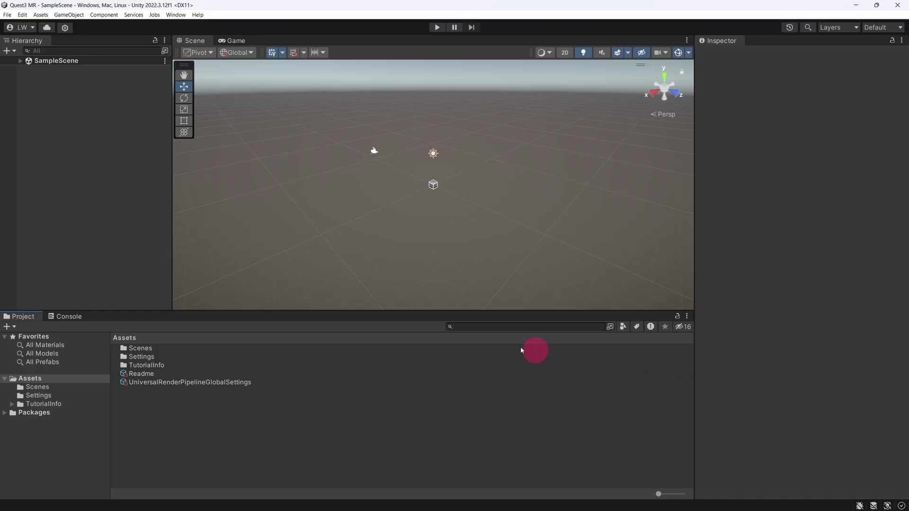
# - Set the Android build's texture compression to ASTC and switch the project's build platform to Android
pyautogui.click(8, 15)
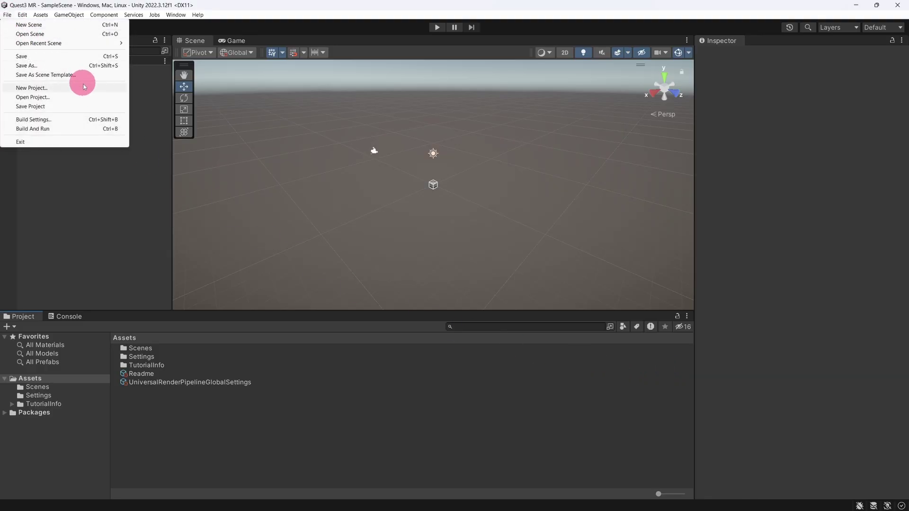
pyautogui.click(79, 121)
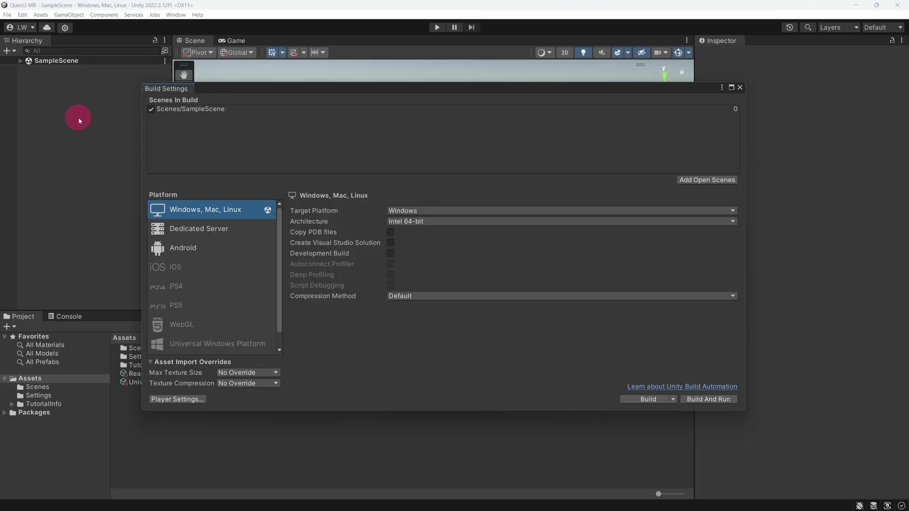
pyautogui.click(238, 251)
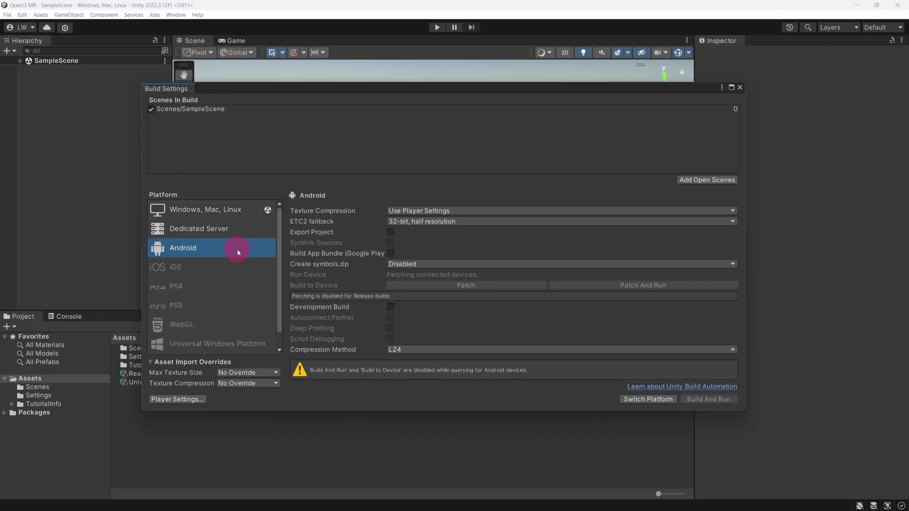
pyautogui.click(466, 211)
pyautogui.click(468, 248)
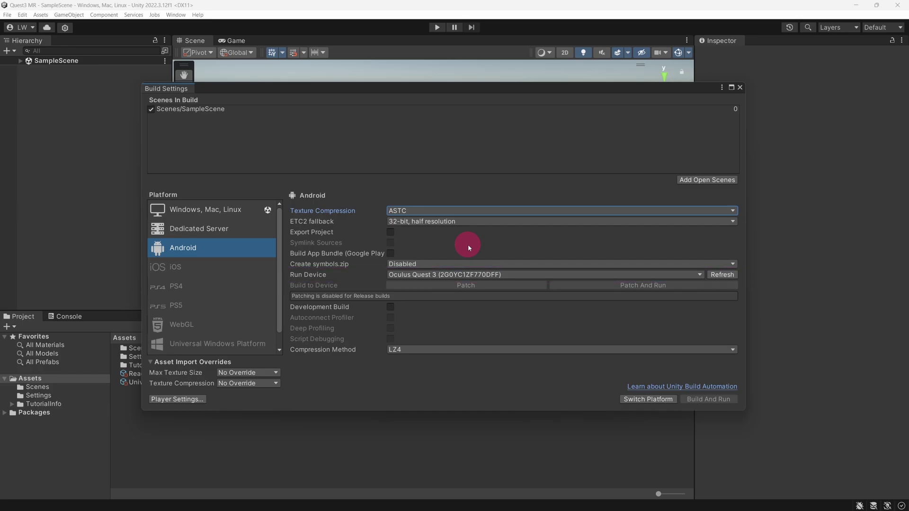
pyautogui.click(638, 400)
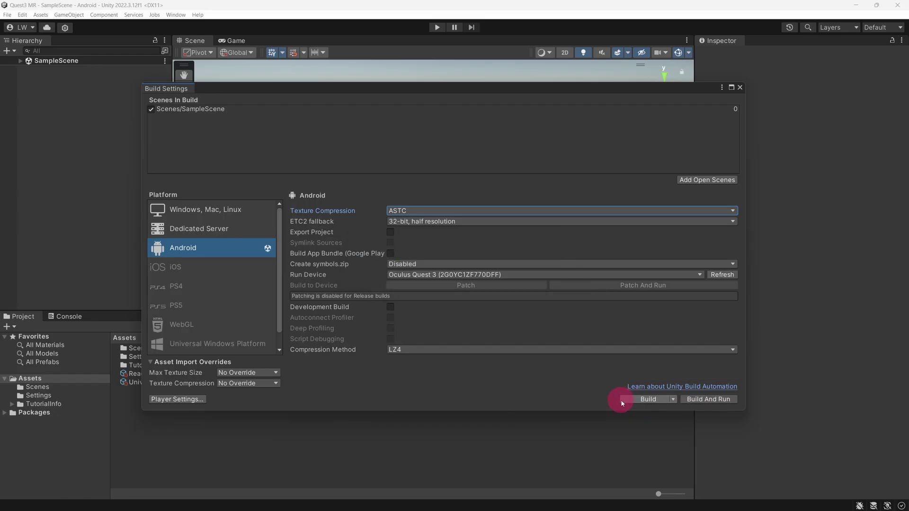
# - Remove OpenGLES3 from the Graphics APIs in the Android player settings
pyautogui.click(302, 405)
pyautogui.click(189, 400)
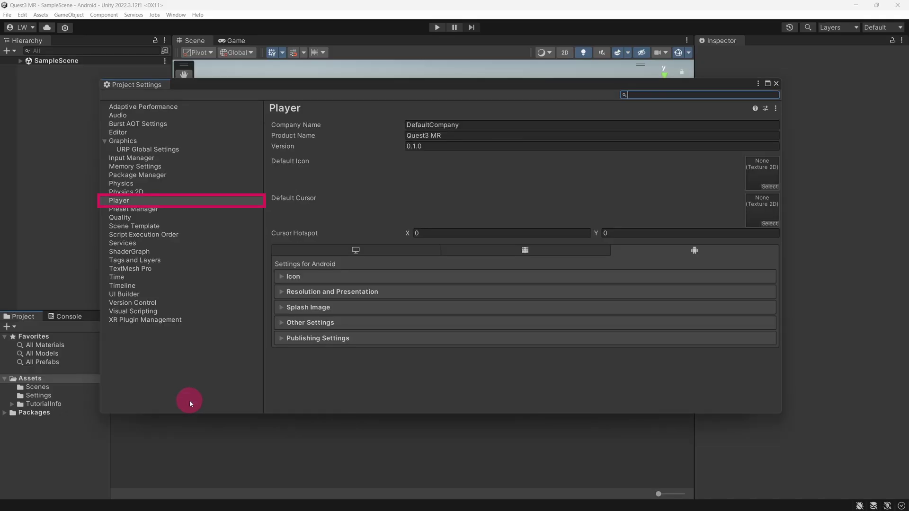
pyautogui.click(279, 321)
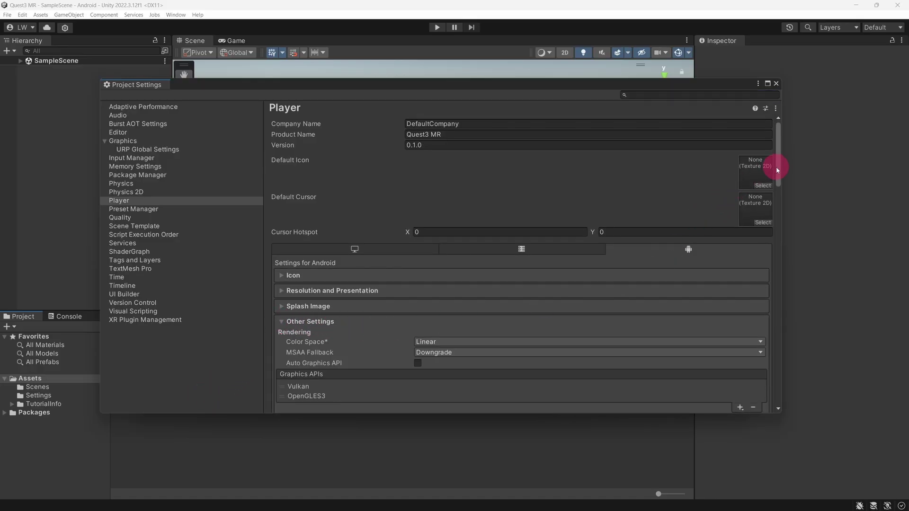
pyautogui.moveTo(779, 171); pyautogui.dragTo(780, 199)
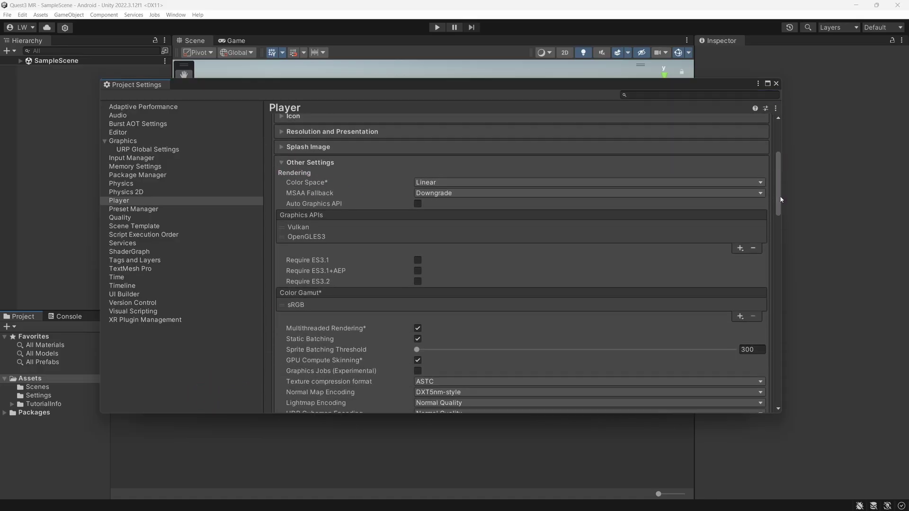
pyautogui.click(426, 236)
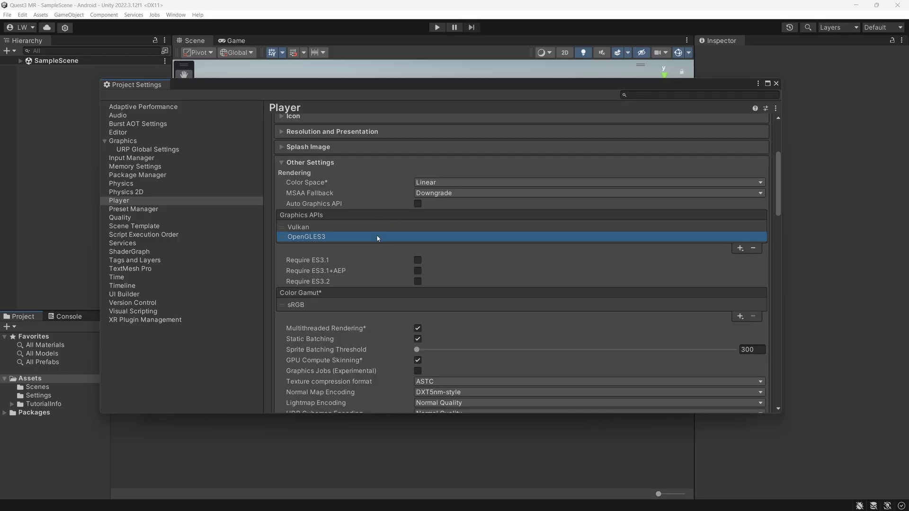
pyautogui.click(753, 248)
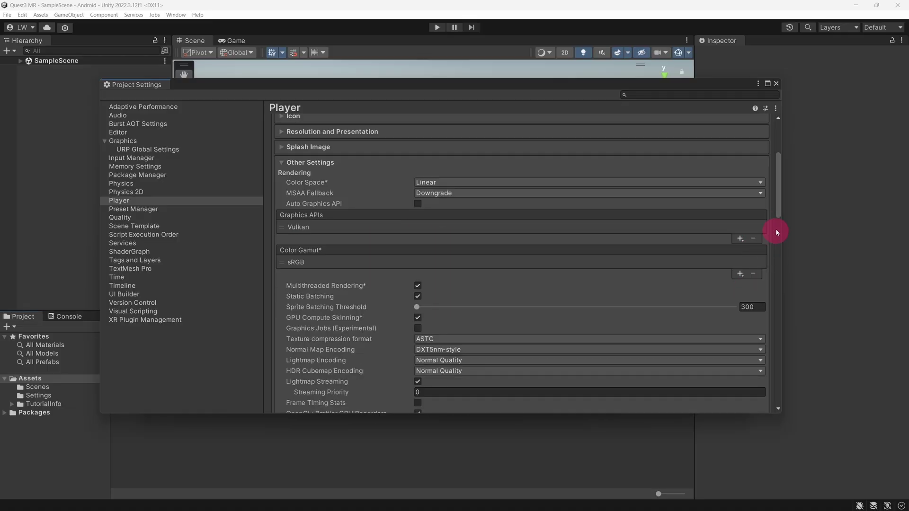
# - Turn the default package name override off and on to refresh the name, and set Minimum API Level to Android 12.0 (12L, API level 32)
pyautogui.moveTo(776, 229); pyautogui.dragTo(780, 280)
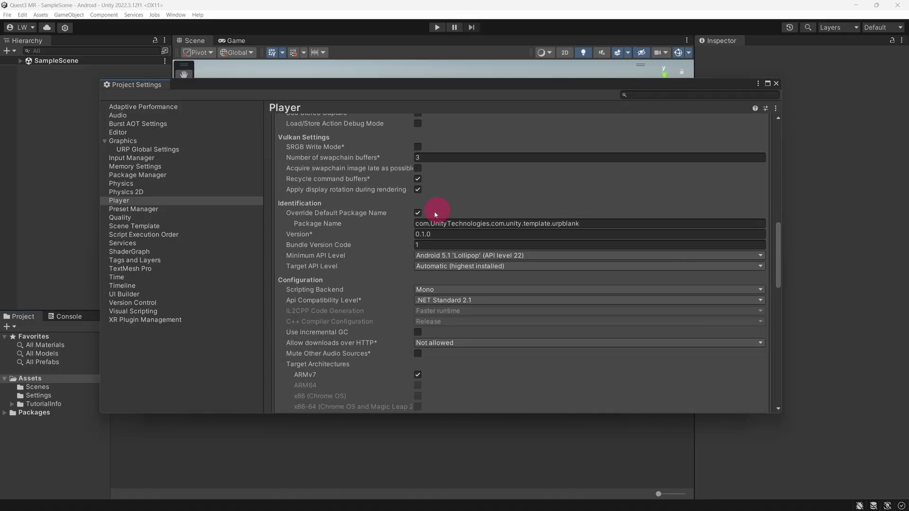
pyautogui.click(418, 212)
pyautogui.click(417, 213)
pyautogui.click(610, 256)
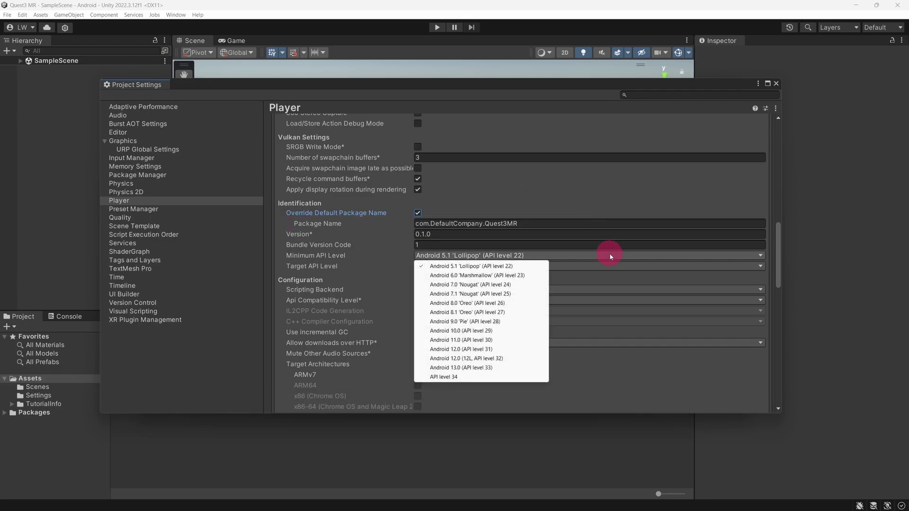
pyautogui.click(518, 357)
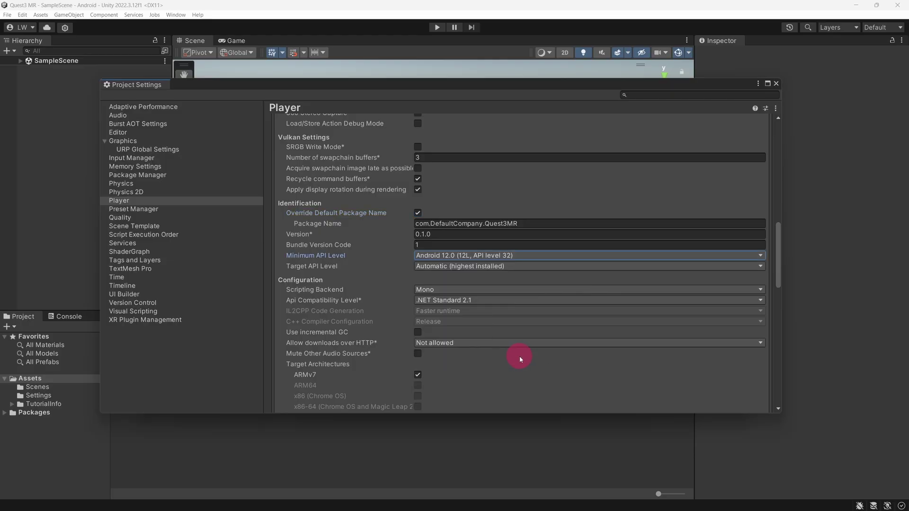
# - Set the scripting backend to IL2CPP with ARM64 as the only target architecture, and close the project and build settings
pyautogui.click(518, 290)
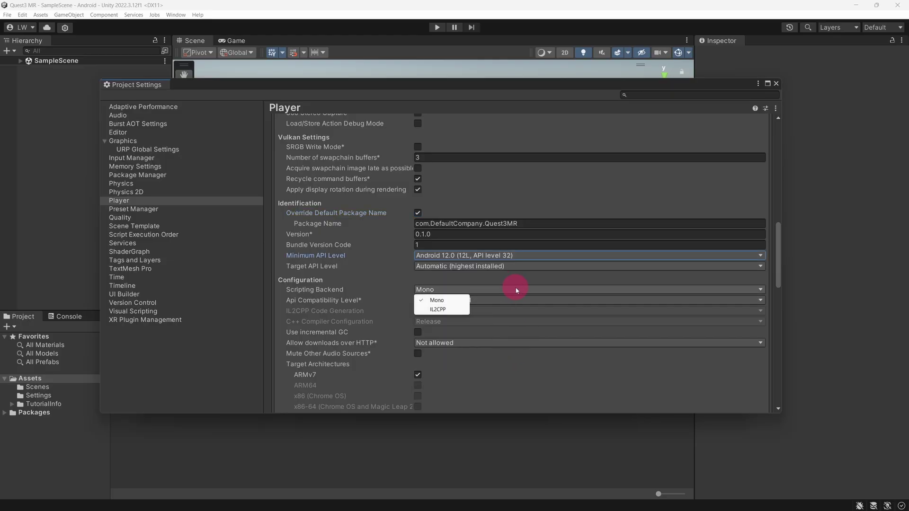
pyautogui.click(458, 310)
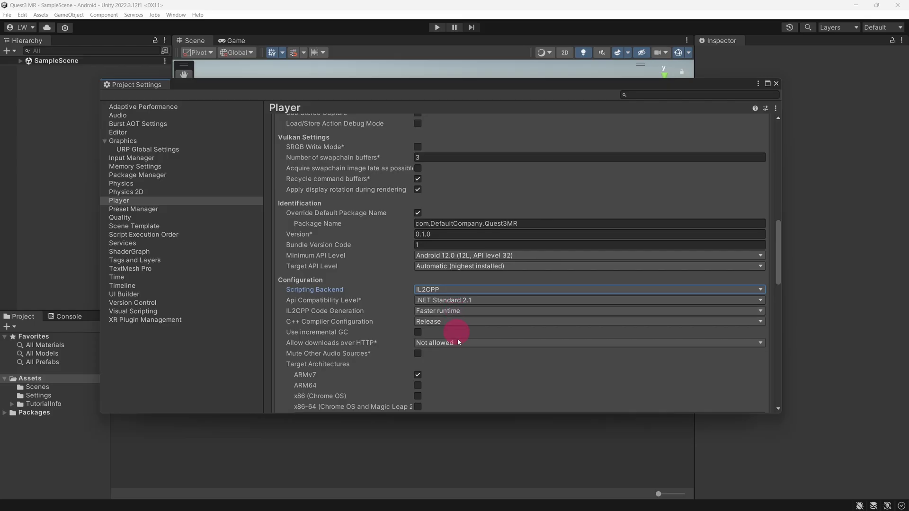
pyautogui.click(418, 385)
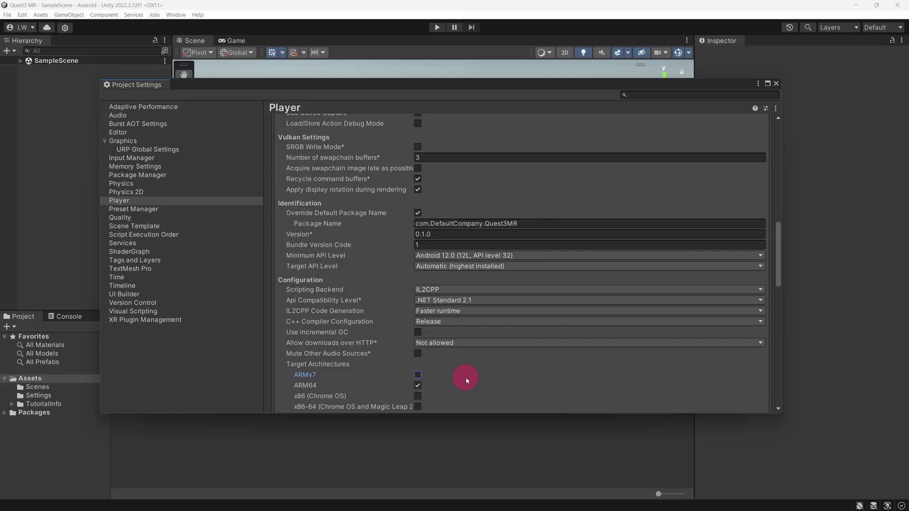
pyautogui.click(776, 84)
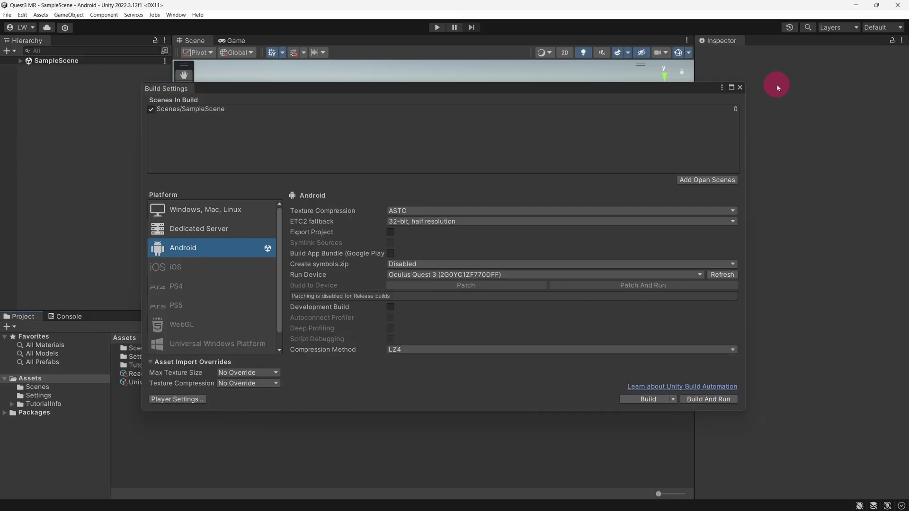
pyautogui.click(776, 85)
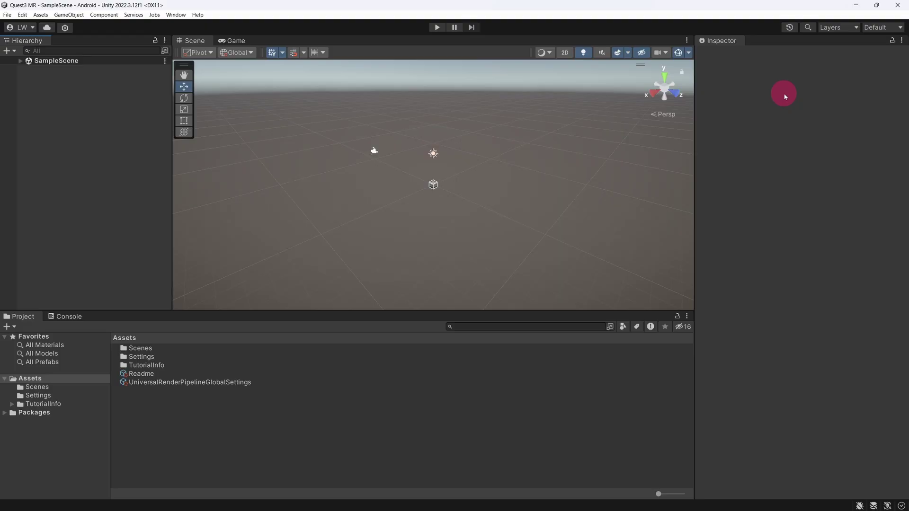
# - Add the package com.unity.xr.meta-openxr by name and agree to enable the new input system backends with an editor restart
pyautogui.click(180, 18)
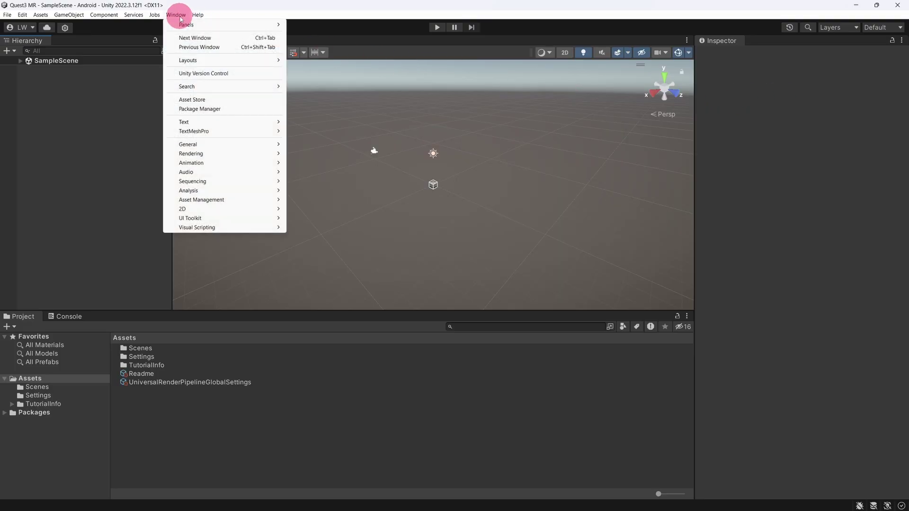
pyautogui.click(244, 109)
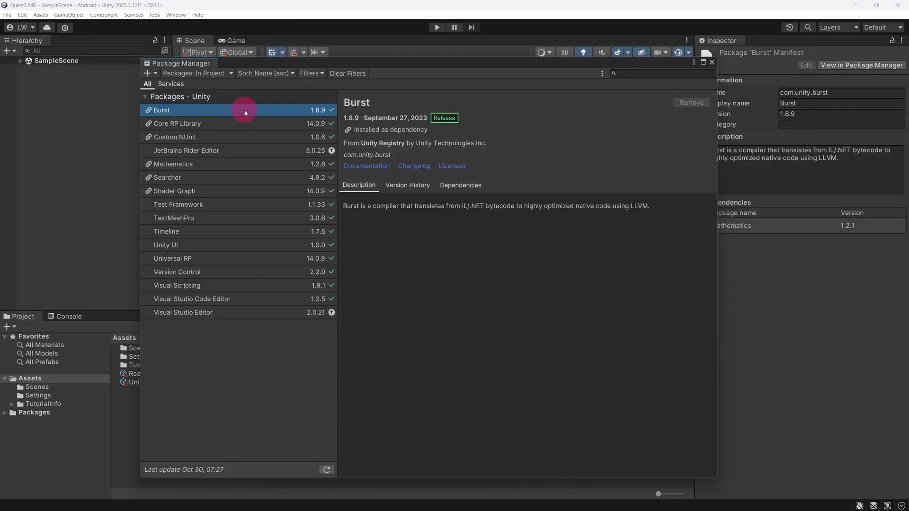
pyautogui.click(150, 74)
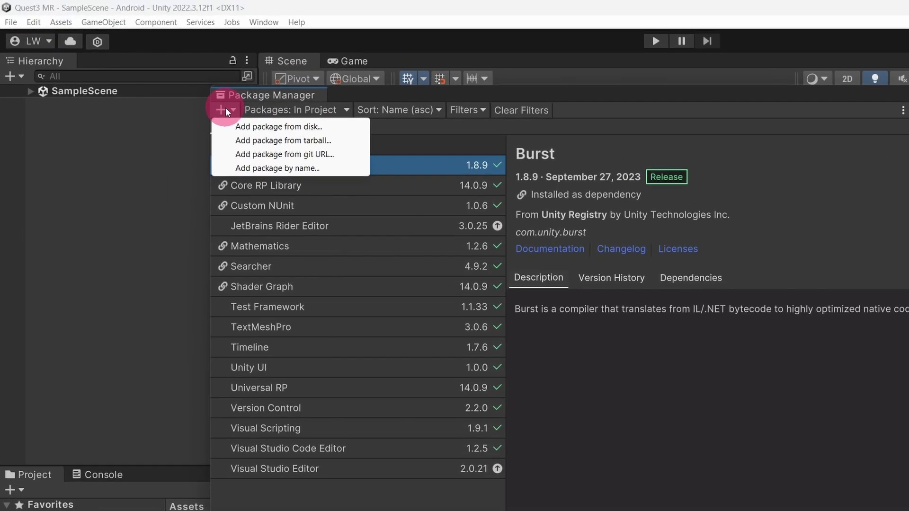
pyautogui.click(342, 168)
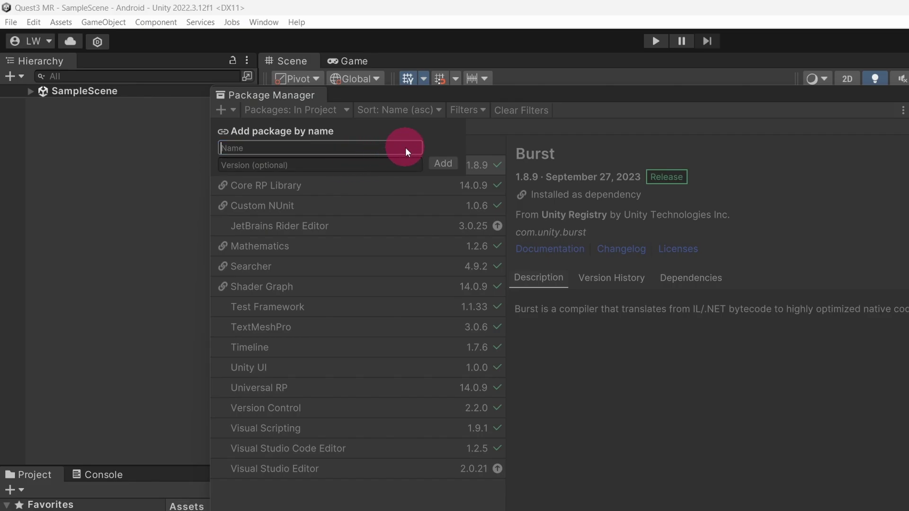
pyautogui.write('com.')
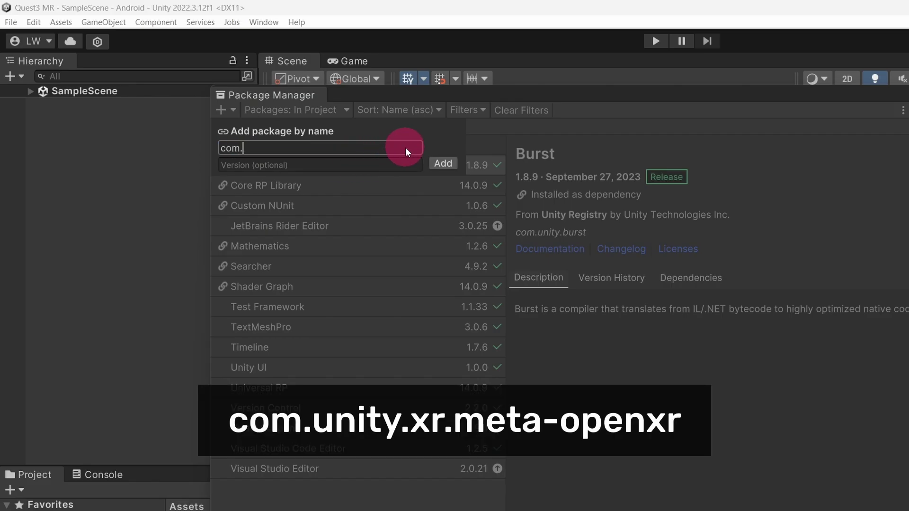
pyautogui.write('unity.xr.meta-openxr')
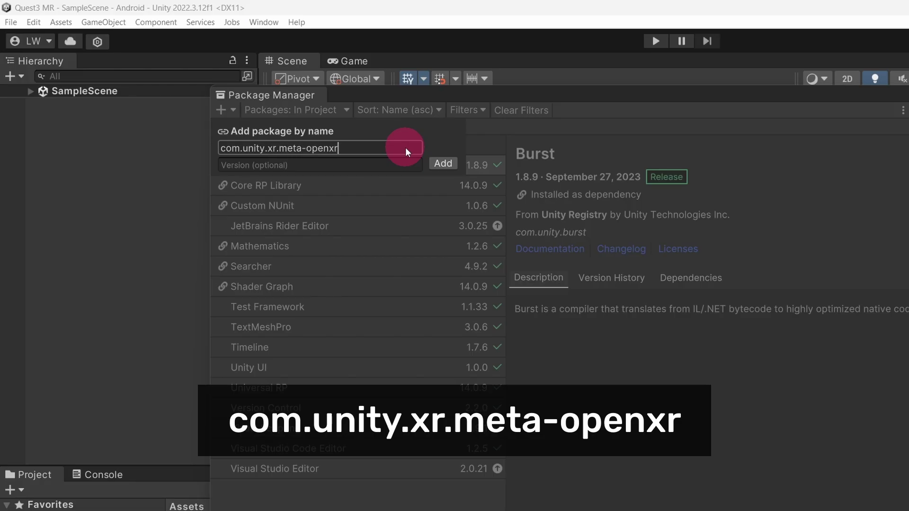
pyautogui.click(441, 163)
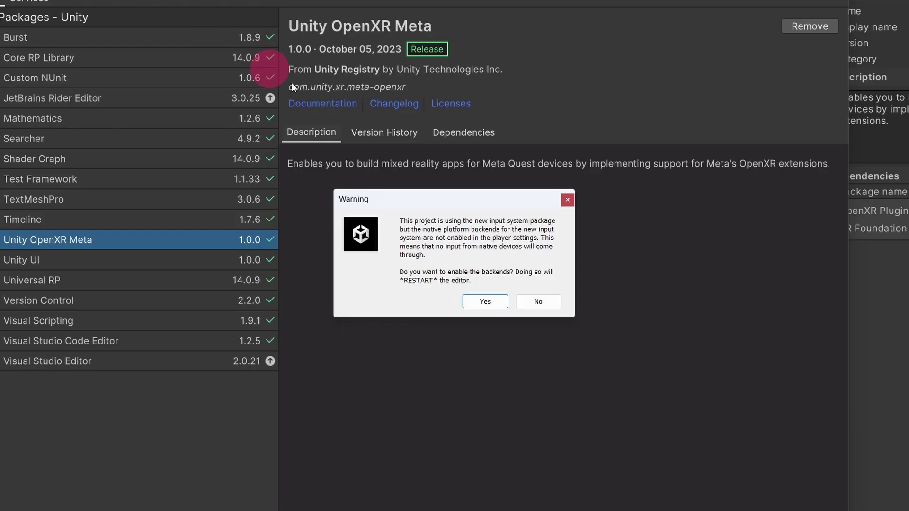
pyautogui.click(485, 301)
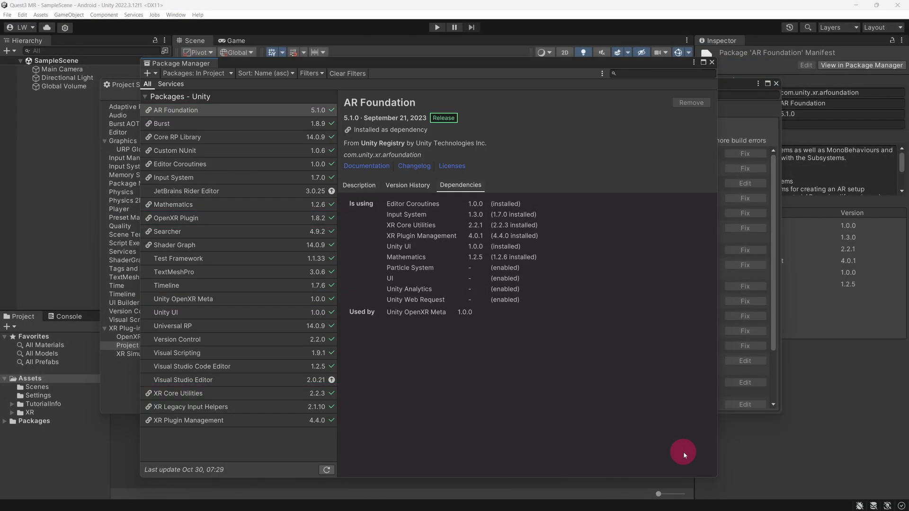
# - Review the package details of XR Plugin Management, OpenXR Plugin and AR Foundation among the packages in the project
pyautogui.click(261, 421)
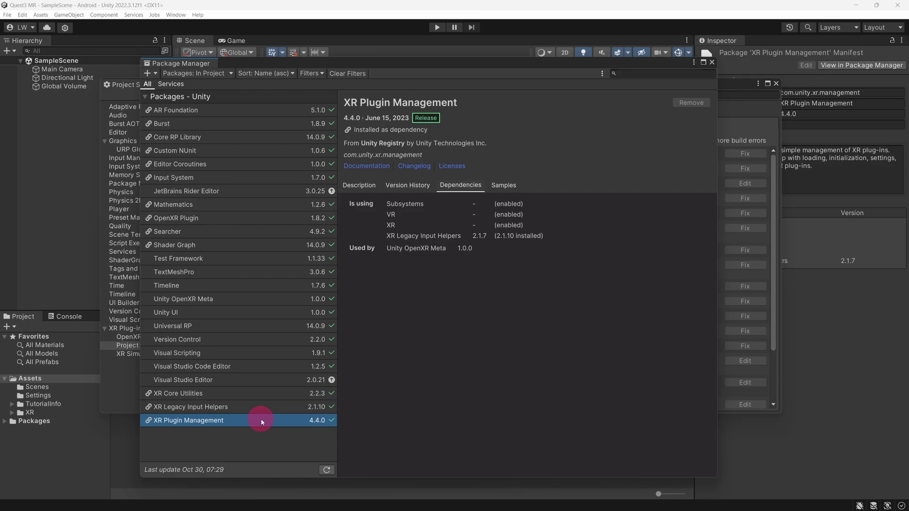
pyautogui.click(231, 220)
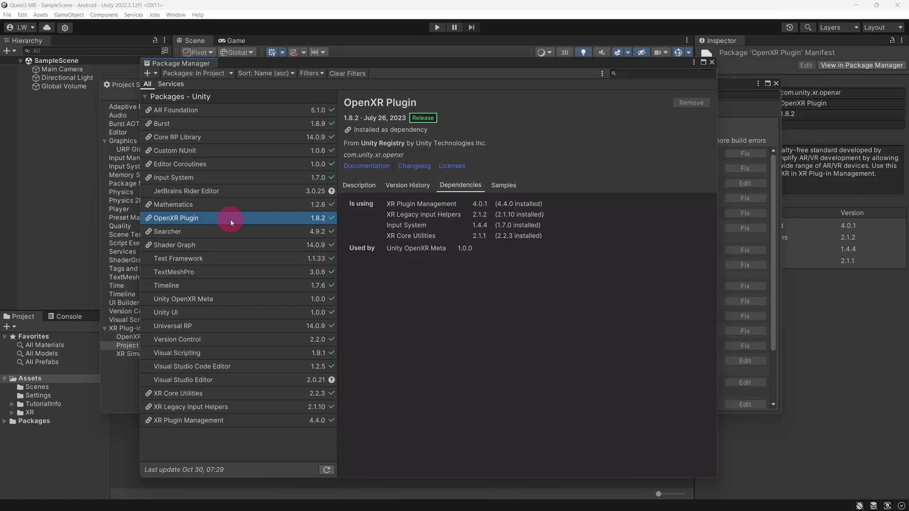
pyautogui.click(234, 112)
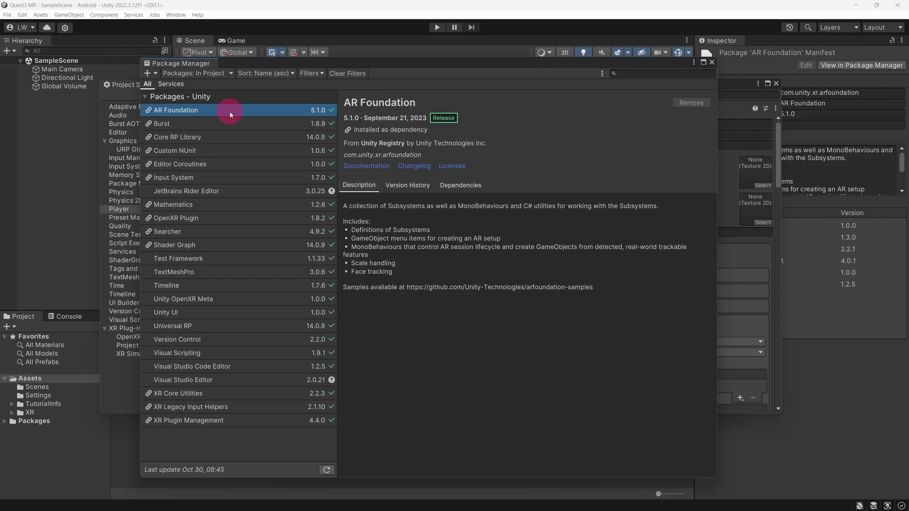
# - Install XR Interaction Toolkit 2.5.2 from the Unity Registry and close the package manager
pyautogui.click(219, 74)
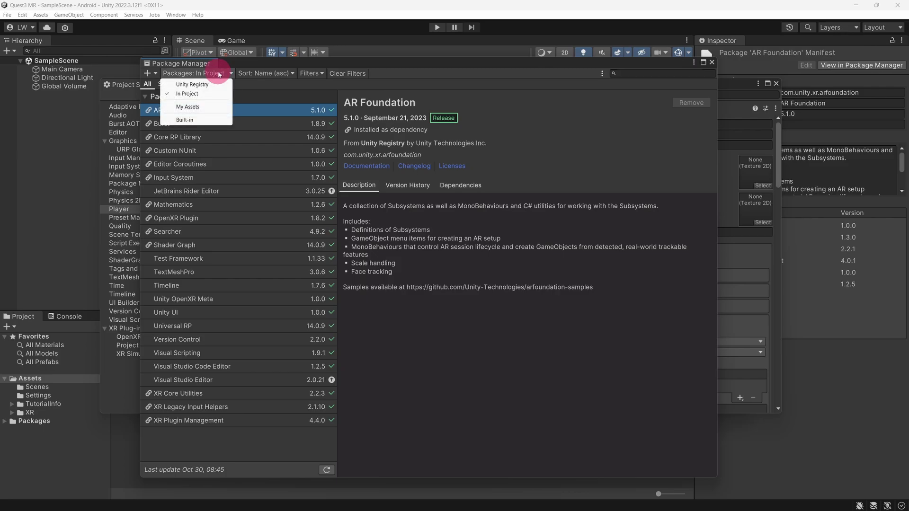
pyautogui.click(218, 85)
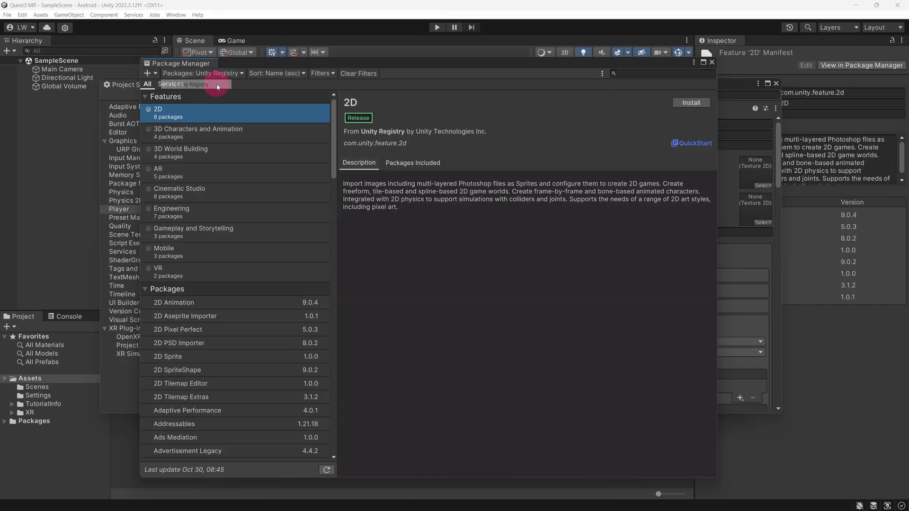
pyautogui.click(332, 144)
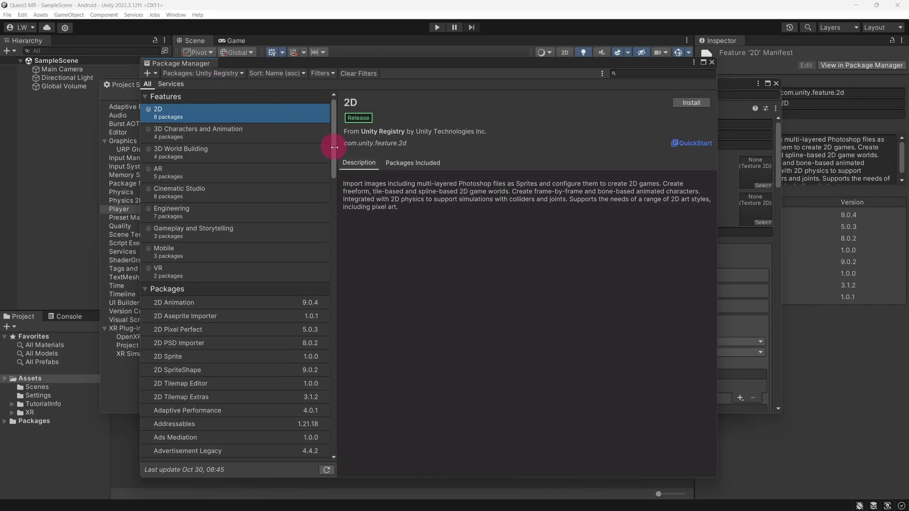
pyautogui.moveTo(333, 151); pyautogui.dragTo(333, 431)
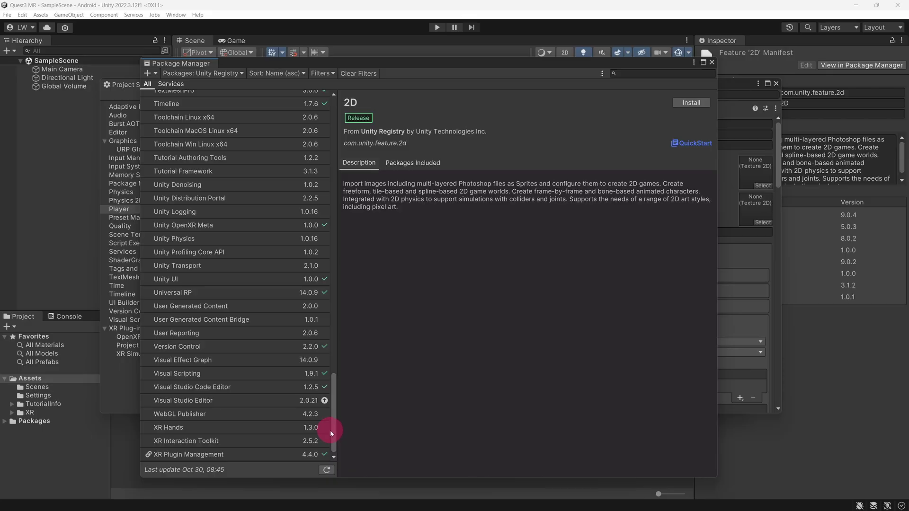
pyautogui.click(279, 442)
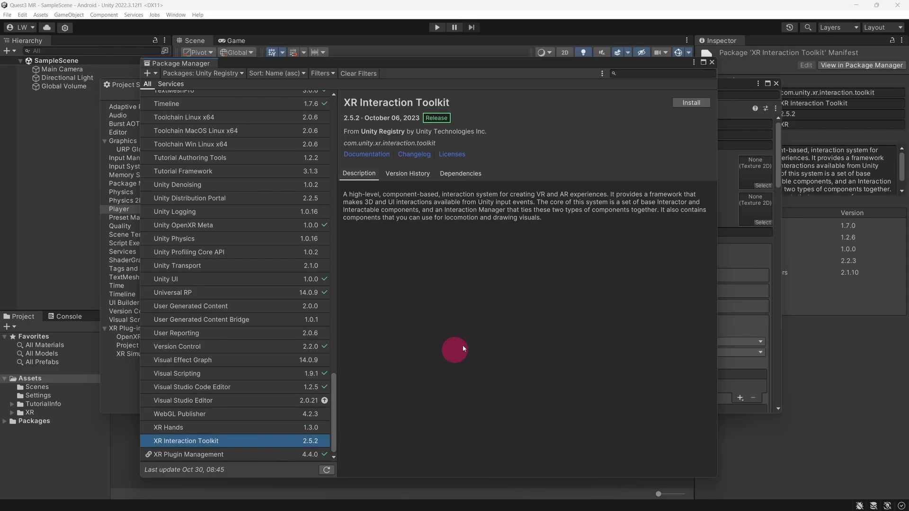
pyautogui.click(689, 102)
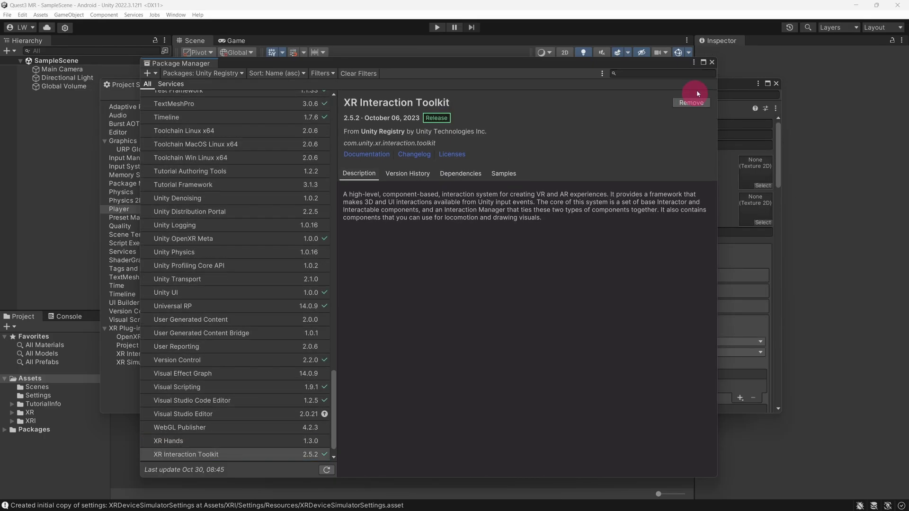
pyautogui.click(711, 62)
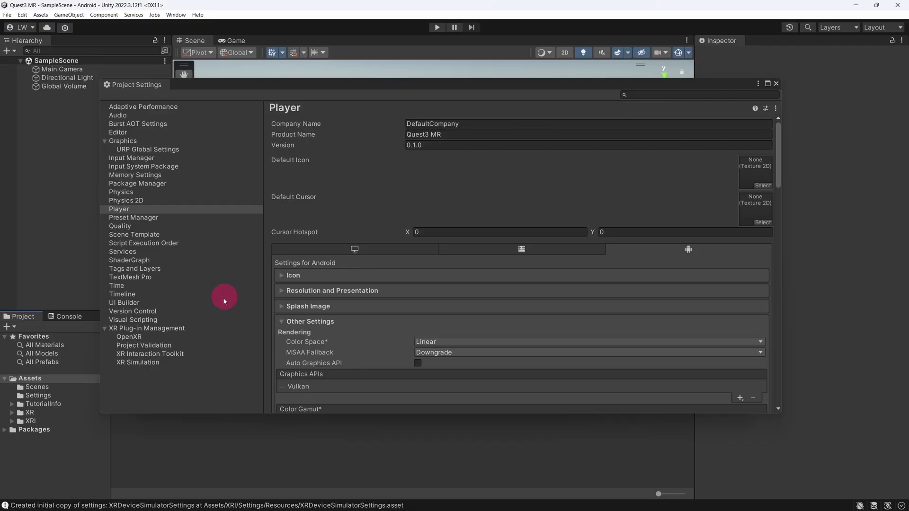
# - Enable OpenXR with the Meta Quest feature group as the Android plug-in provider in XR Plug-in Management
pyautogui.click(156, 328)
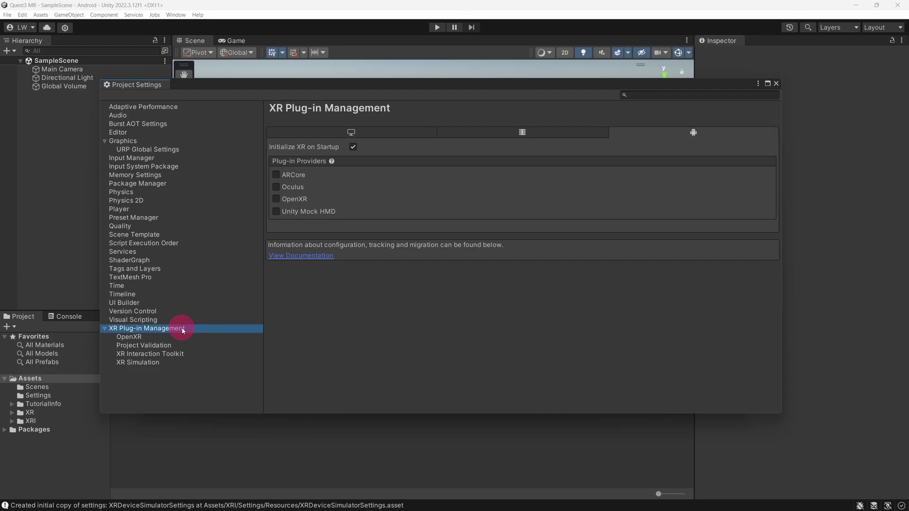
pyautogui.click(277, 198)
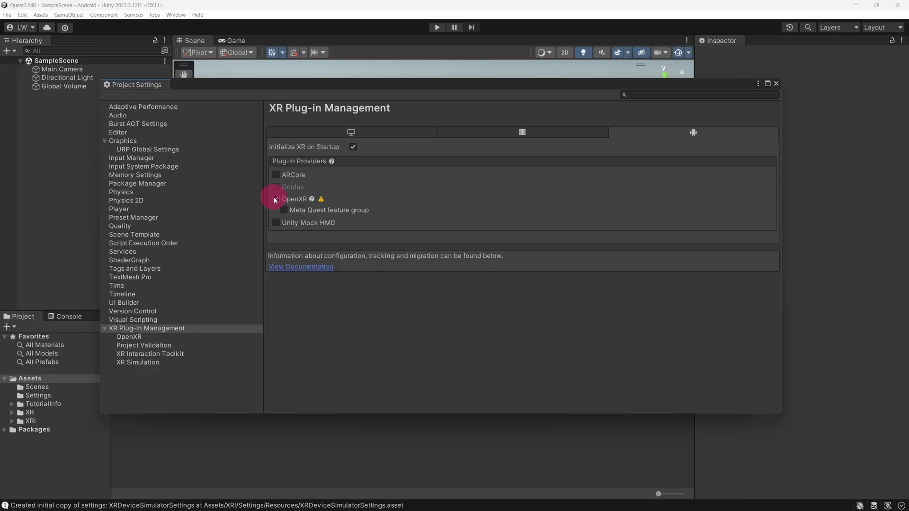
pyautogui.click(284, 210)
# - Add the Oculus Touch Controller Profile to the Android OpenXR interaction profiles and run Fix All in Project Validation
pyautogui.click(178, 338)
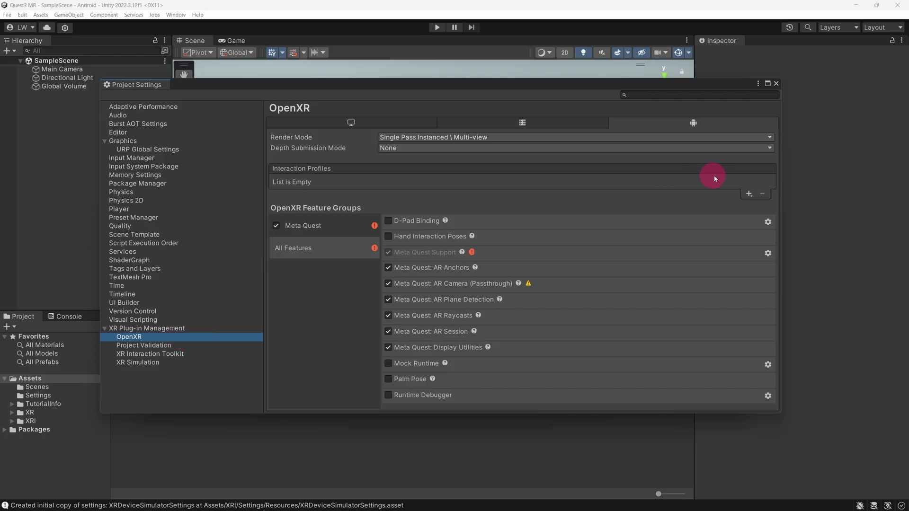
pyautogui.click(748, 194)
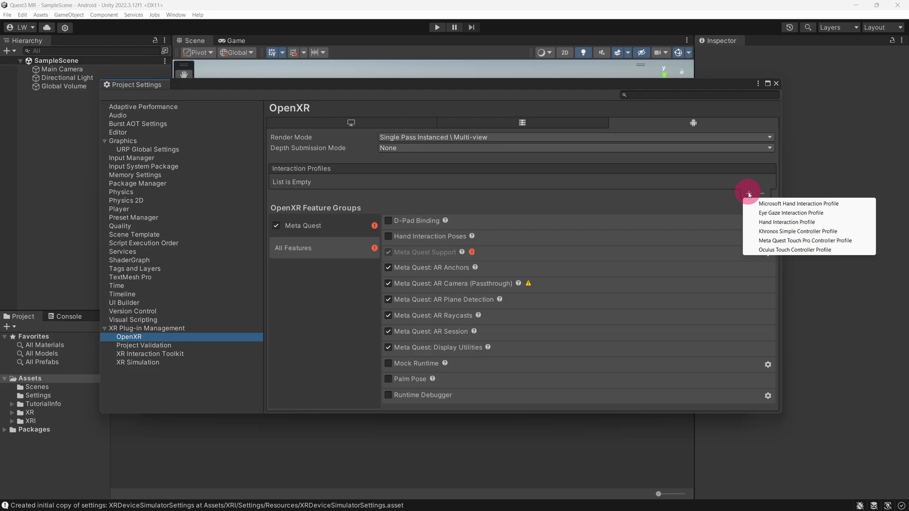
pyautogui.click(785, 250)
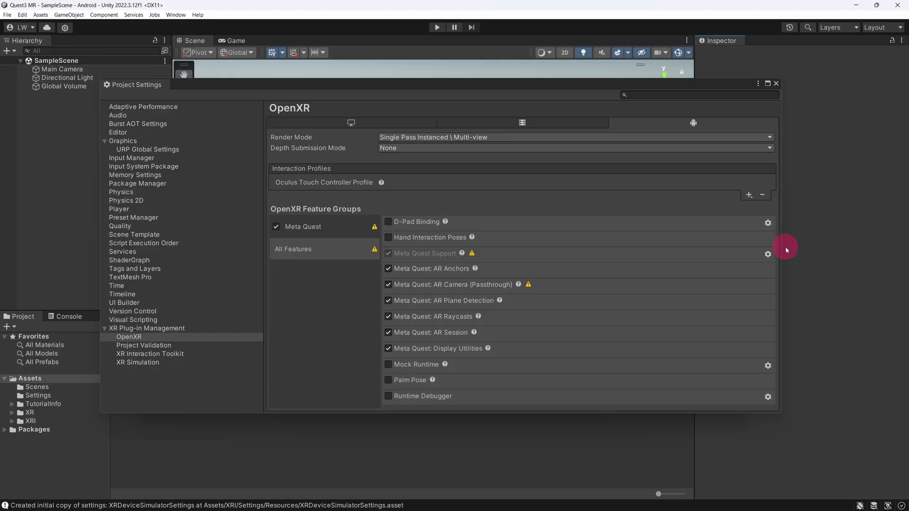
pyautogui.click(214, 347)
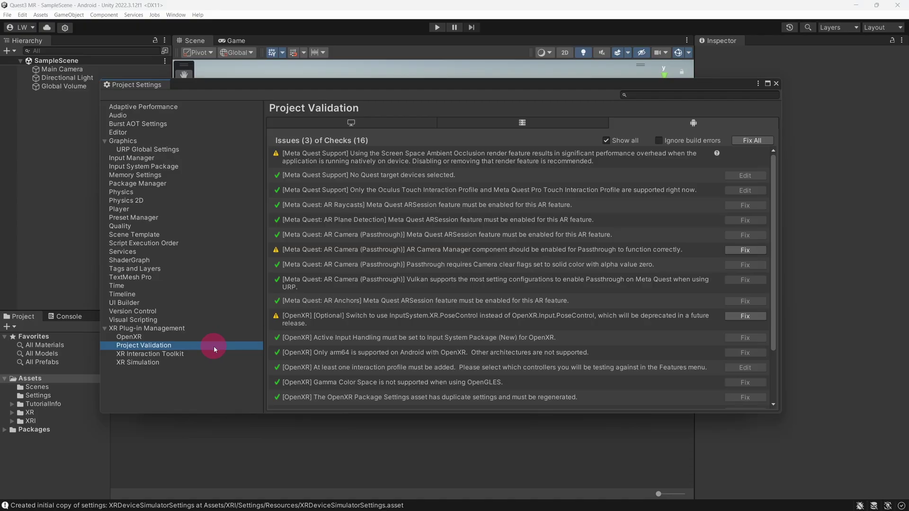
pyautogui.click(752, 141)
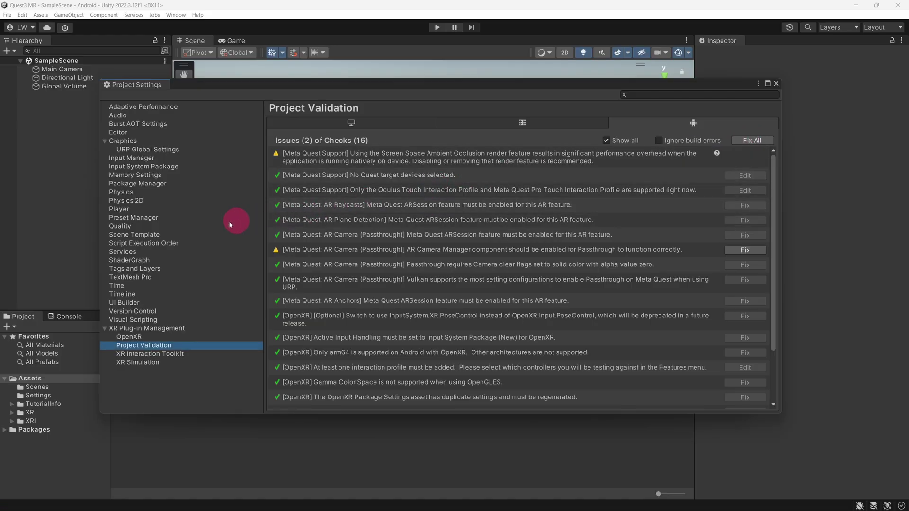
# - Delete the High Fidelity and Performant quality levels from the project's Quality settings, keeping only Balanced
pyautogui.click(121, 226)
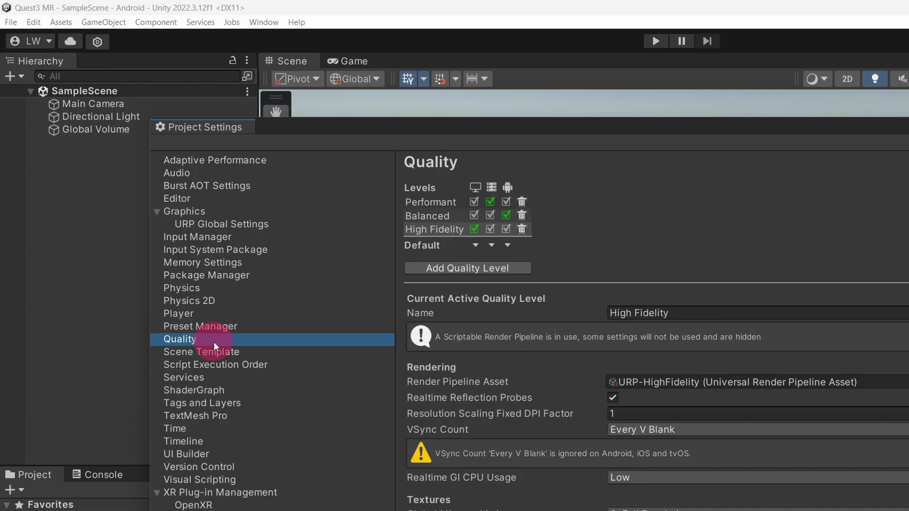
pyautogui.click(521, 229)
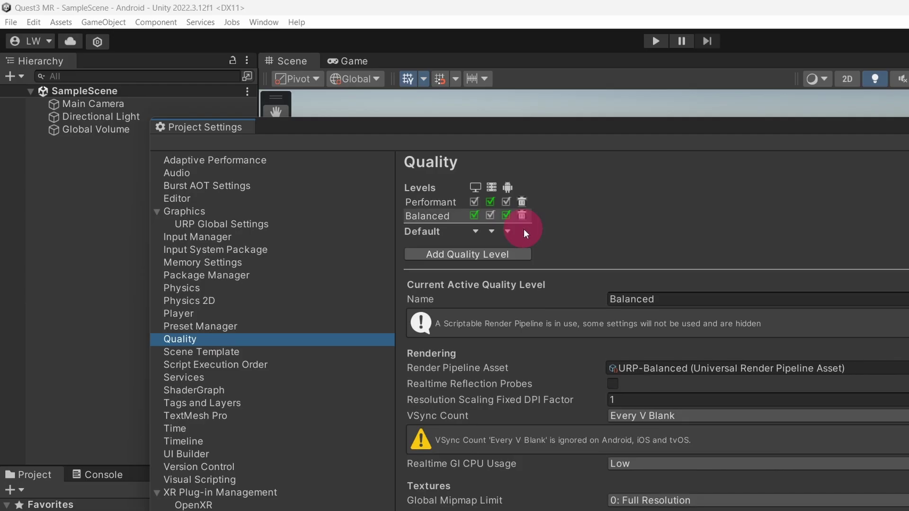
pyautogui.click(521, 203)
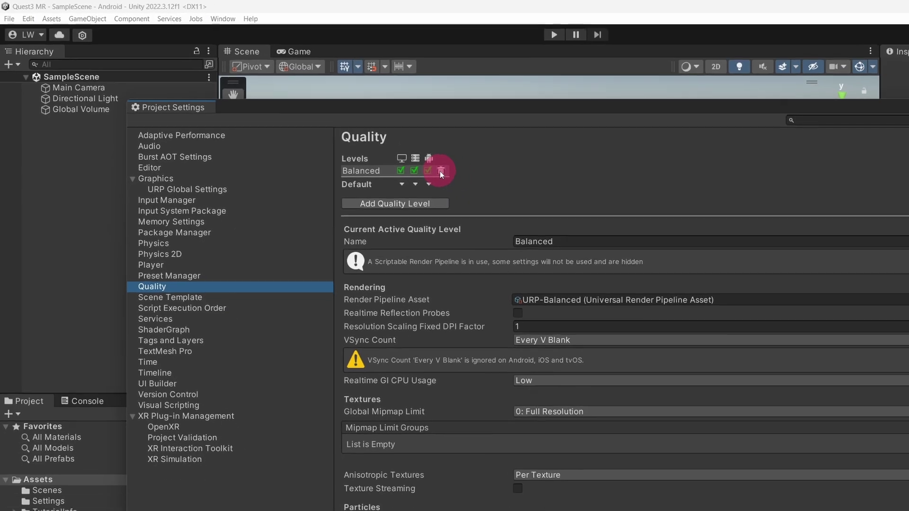
# - Set VSync Count to Don't Sync for the Balanced quality level and close the project settings
pyautogui.click(476, 268)
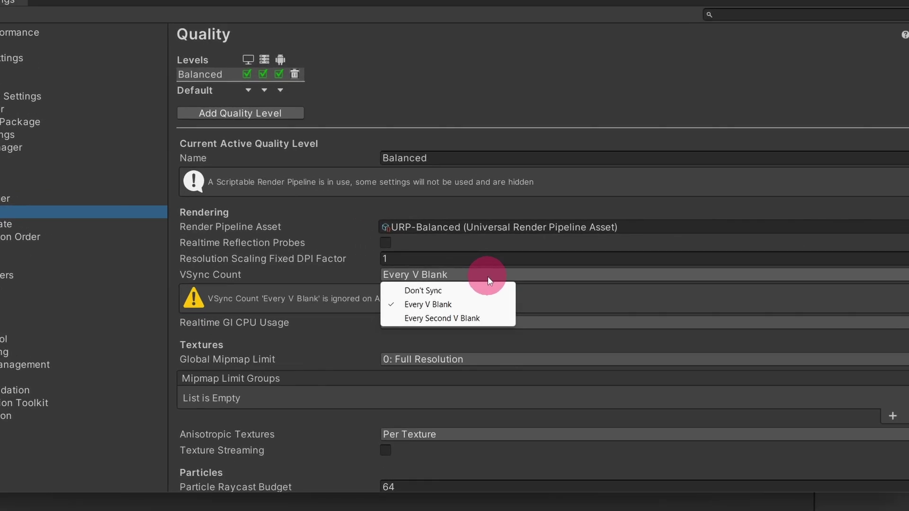
pyautogui.click(489, 290)
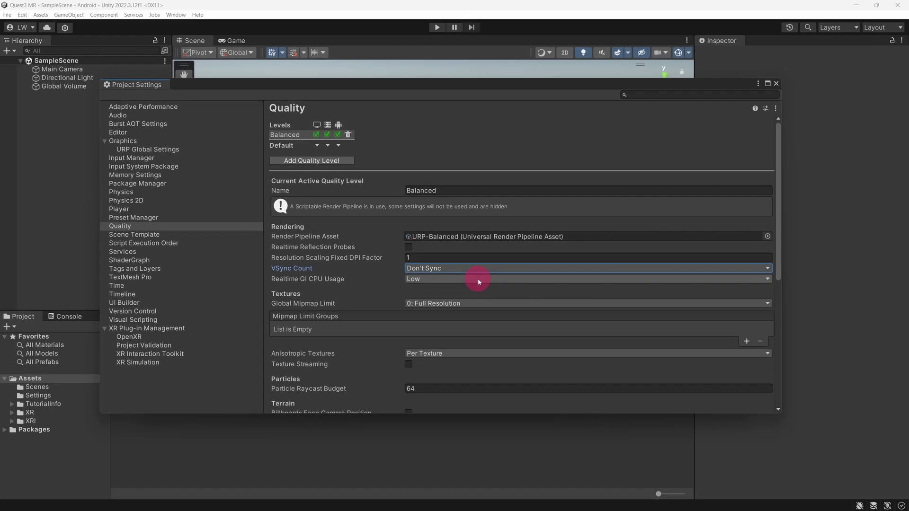
pyautogui.click(776, 83)
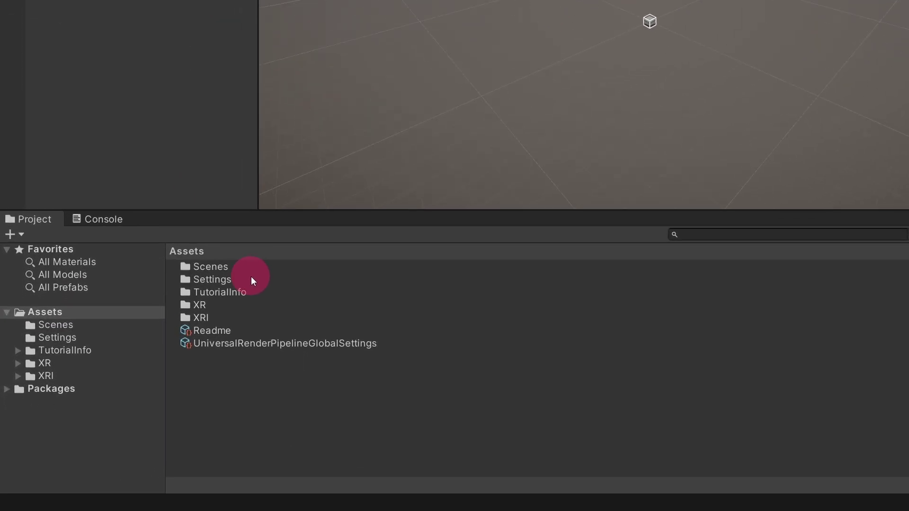
# - Delete the URP-HighFidelity and URP-Performant assets together with their renderer assets from the Settings folder
pyautogui.doubleClick(248, 279)
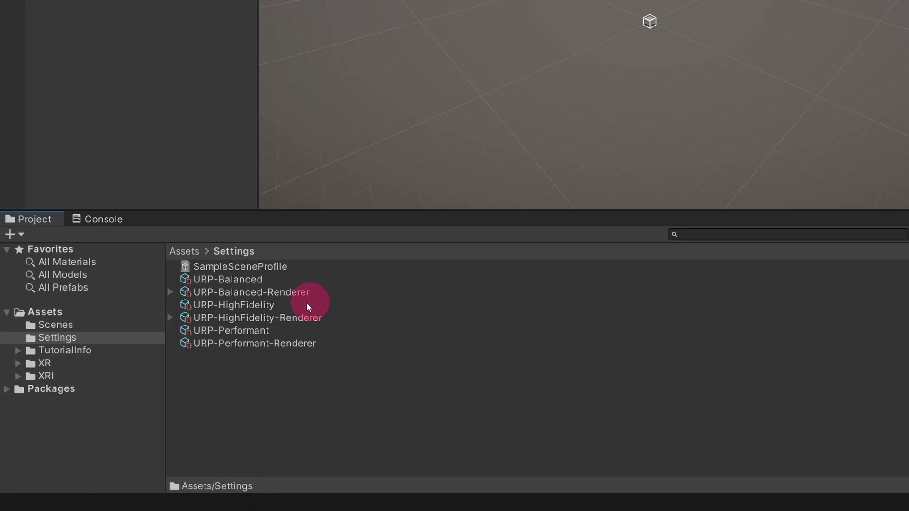
pyautogui.click(260, 306)
pyautogui.keyDown('shift'); pyautogui.click(278, 341); pyautogui.keyUp('shift')
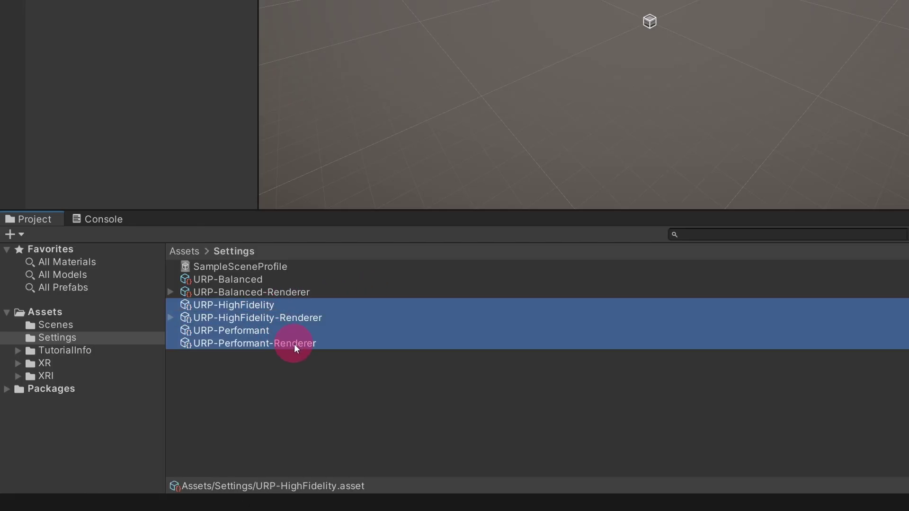
pyautogui.press('Delete')
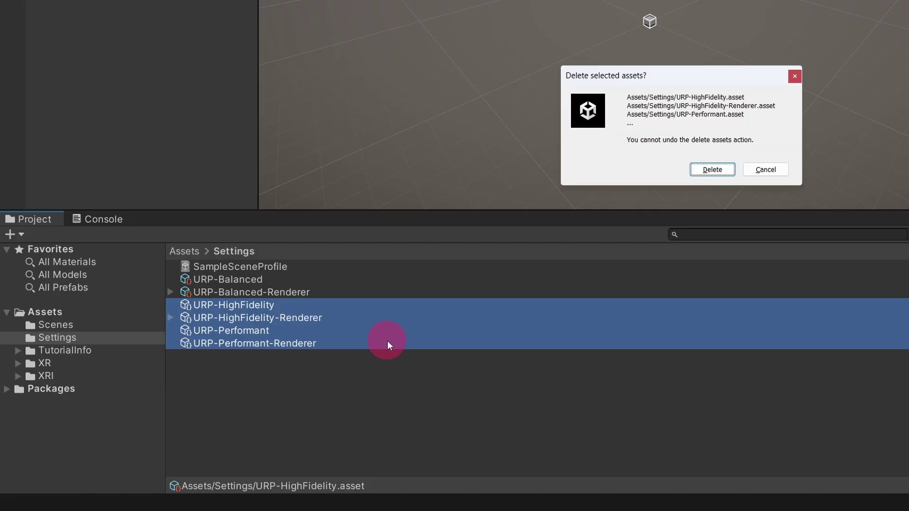
pyautogui.click(701, 170)
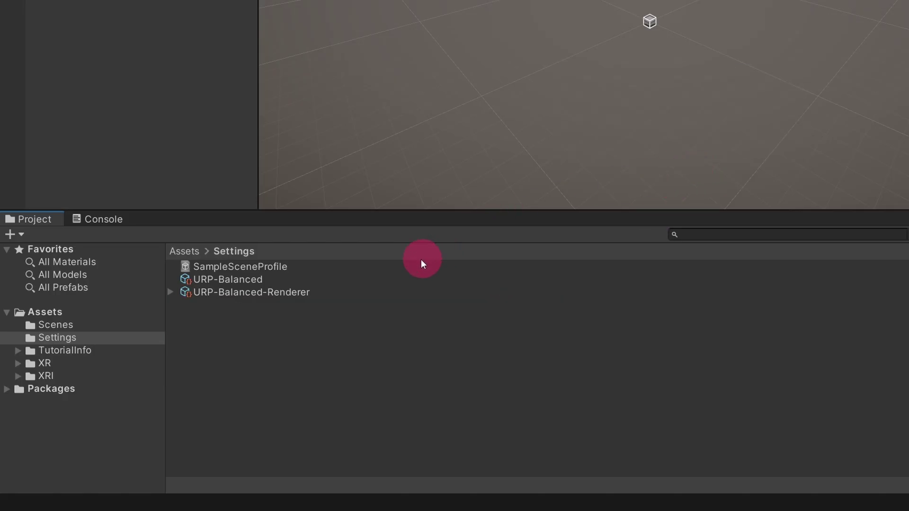
# - Disable post-processing on URP-Balanced-Renderer and remove its Screen Space Ambient Occlusion renderer feature
pyautogui.click(295, 297)
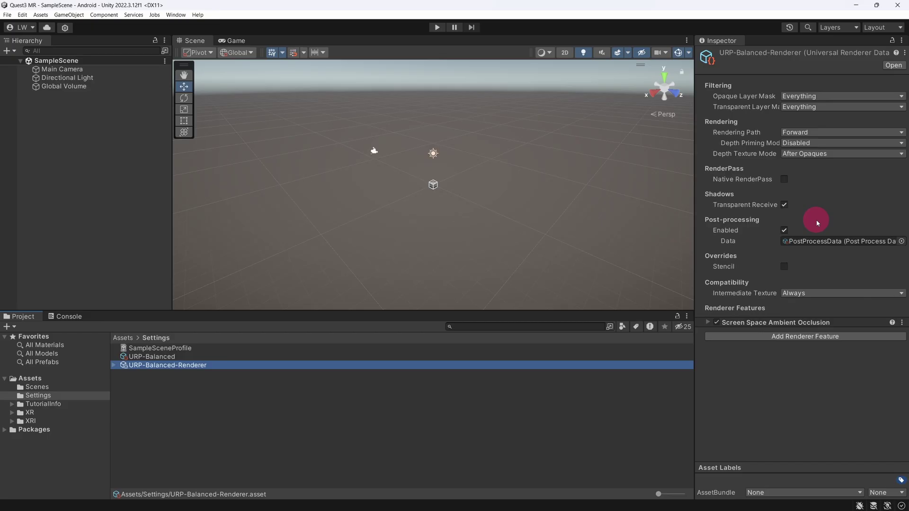
pyautogui.click(785, 229)
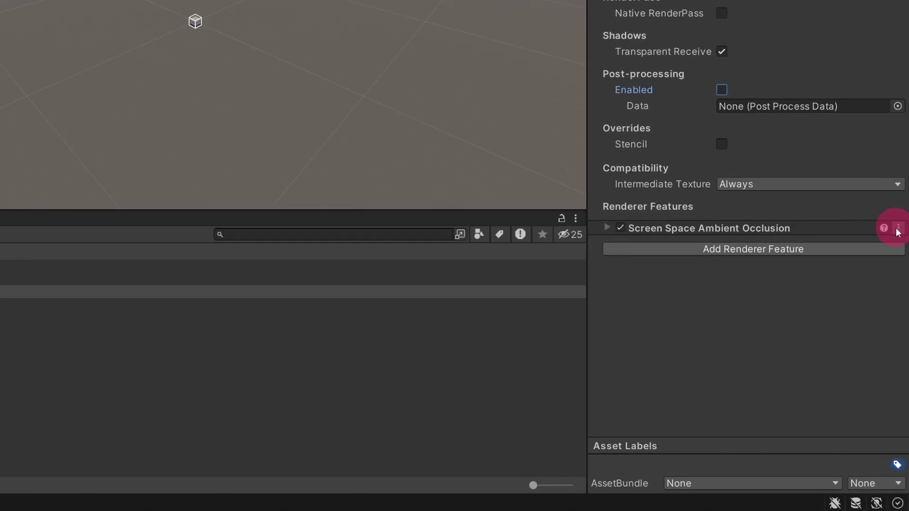
pyautogui.click(901, 322)
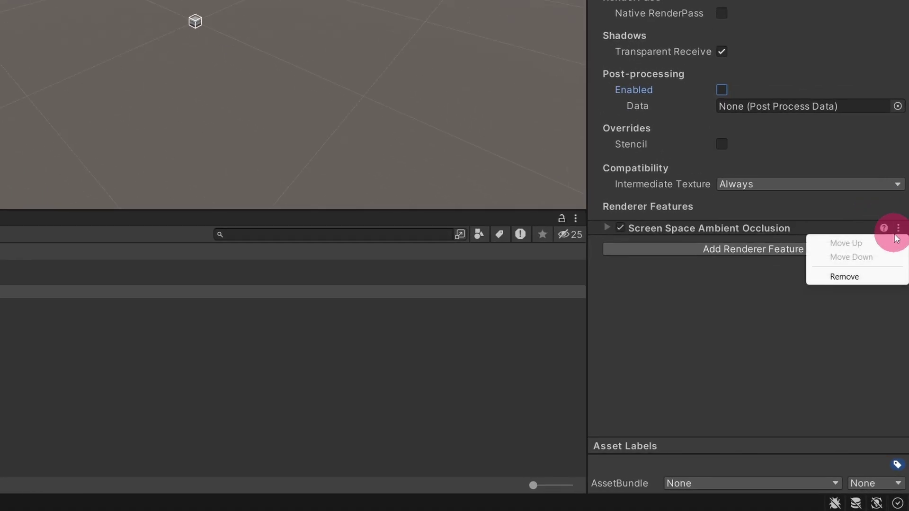
pyautogui.click(870, 282)
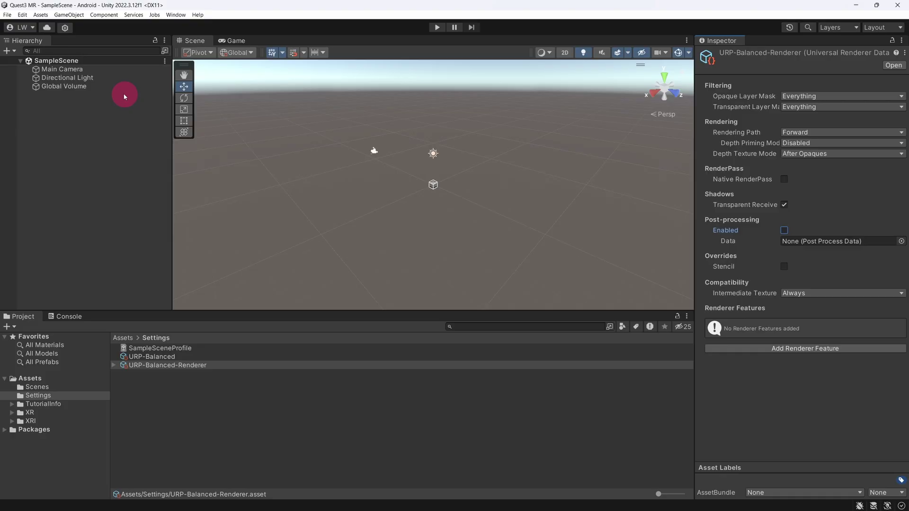
# - Delete the Global Volume object from SampleScene and save the scene
pyautogui.click(92, 87)
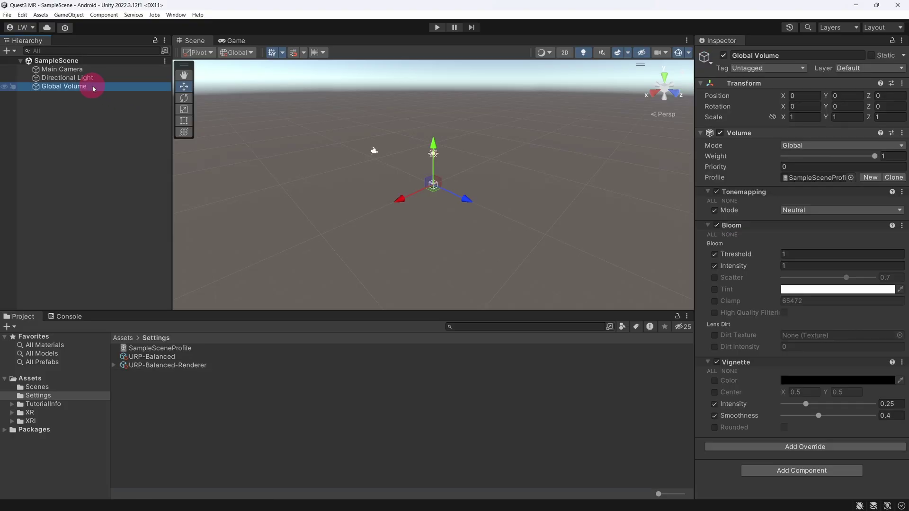
pyautogui.press('Delete')
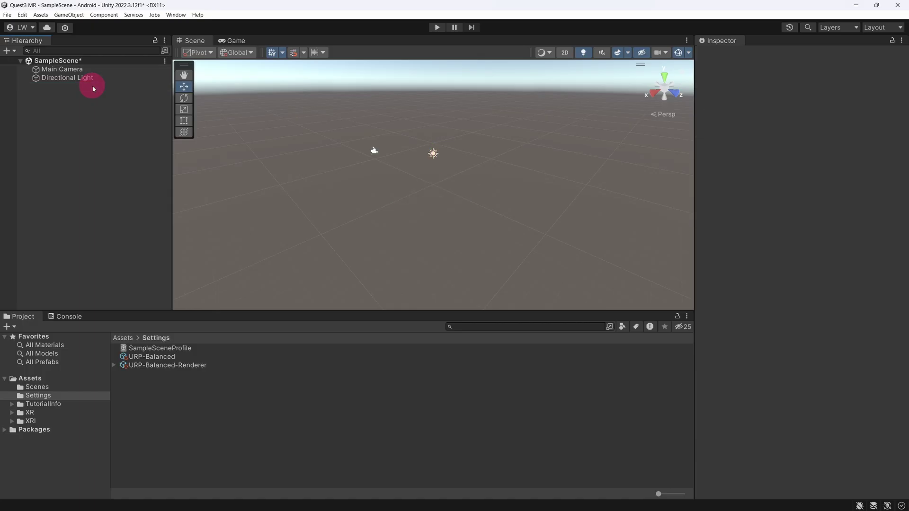
pyautogui.hotkey('ctrl', 's')
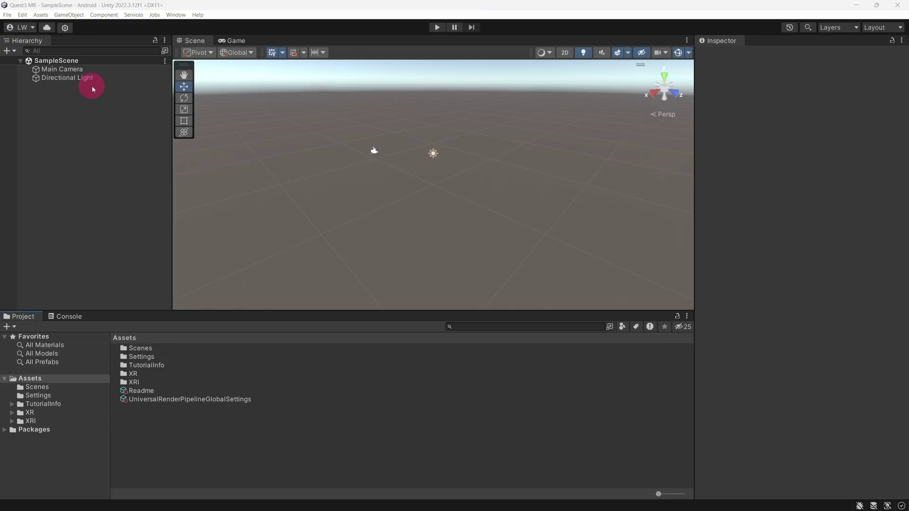
# - Assign URP-Balanced from the Settings folder as the Scriptable Render Pipeline asset in the project's Graphics settings and accept the pipeline change
pyautogui.click(23, 16)
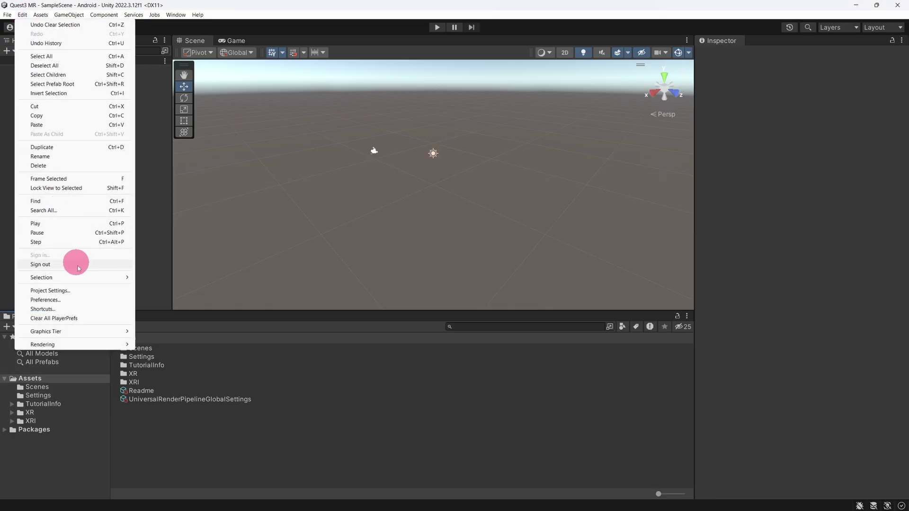
pyautogui.click(86, 290)
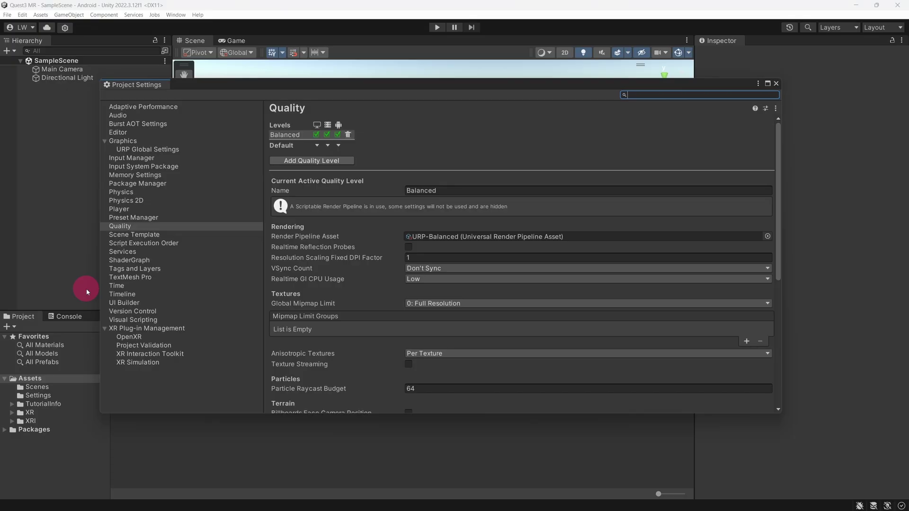
pyautogui.click(131, 141)
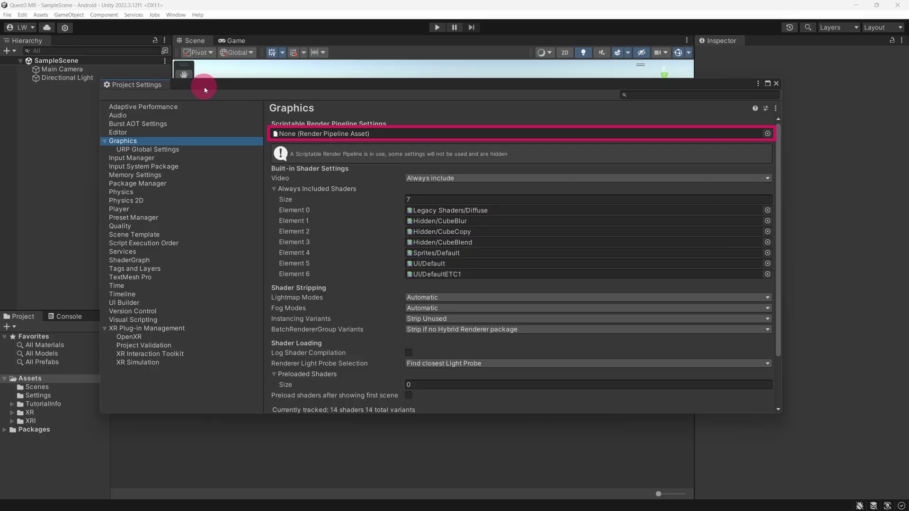
pyautogui.moveTo(213, 81); pyautogui.dragTo(382, 91)
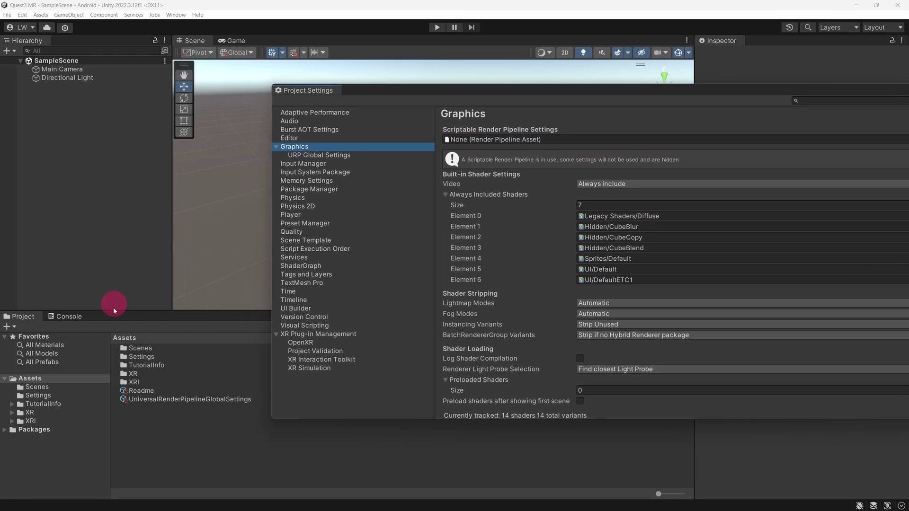
pyautogui.doubleClick(139, 358)
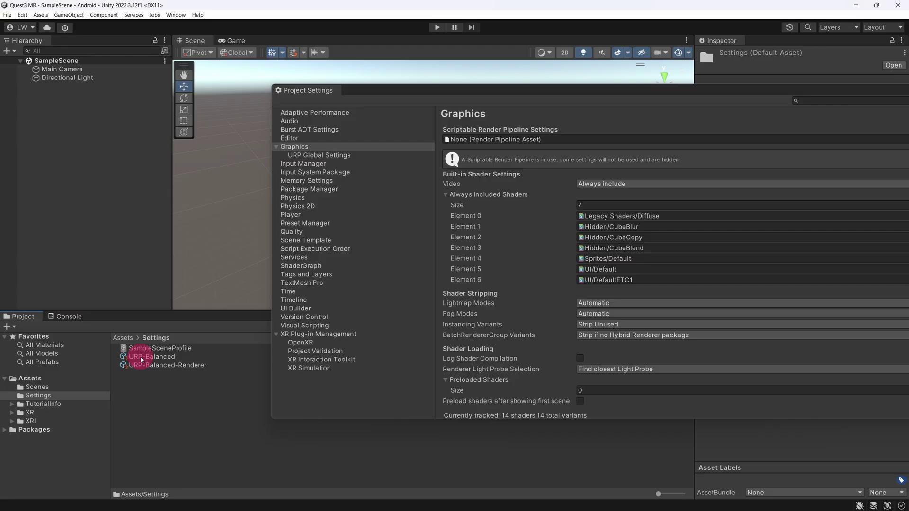
pyautogui.moveTo(141, 360); pyautogui.dragTo(479, 143)
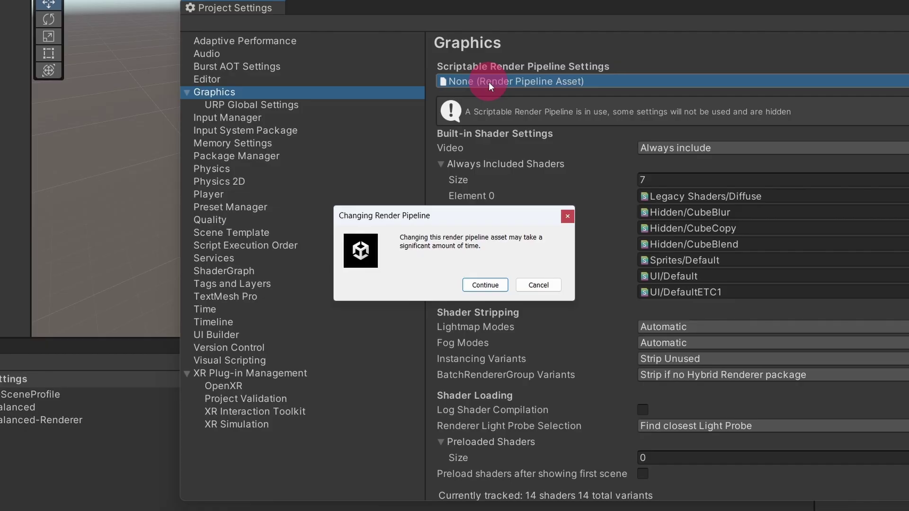
pyautogui.click(484, 285)
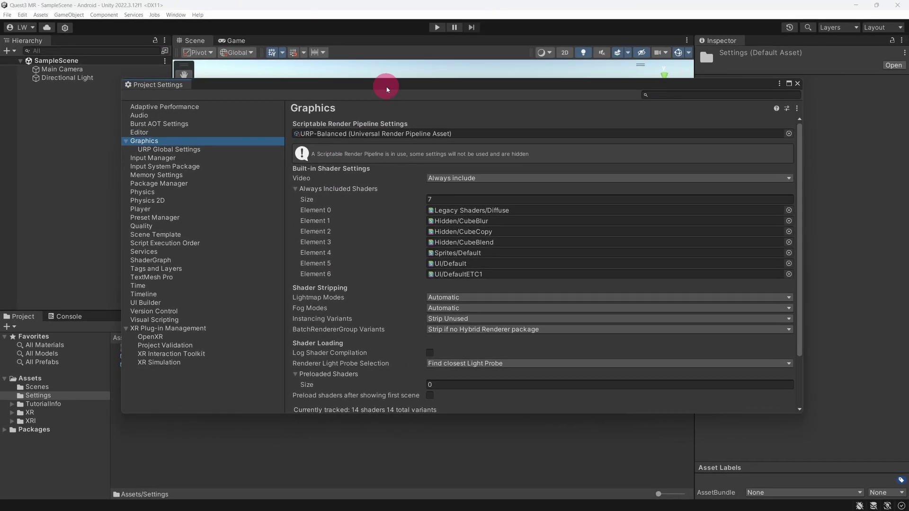
# - Review the Android project validation checks for XR Plug-in Management and close the project settings
pyautogui.click(384, 90)
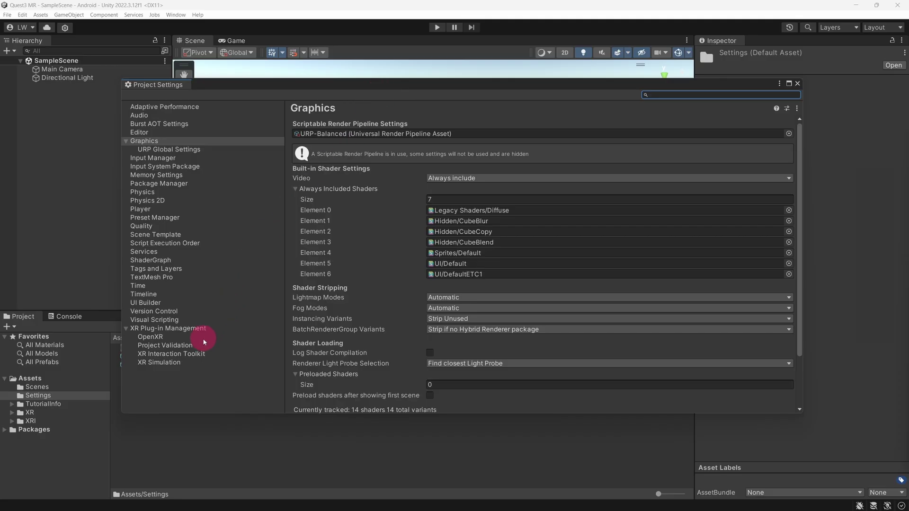
pyautogui.click(198, 346)
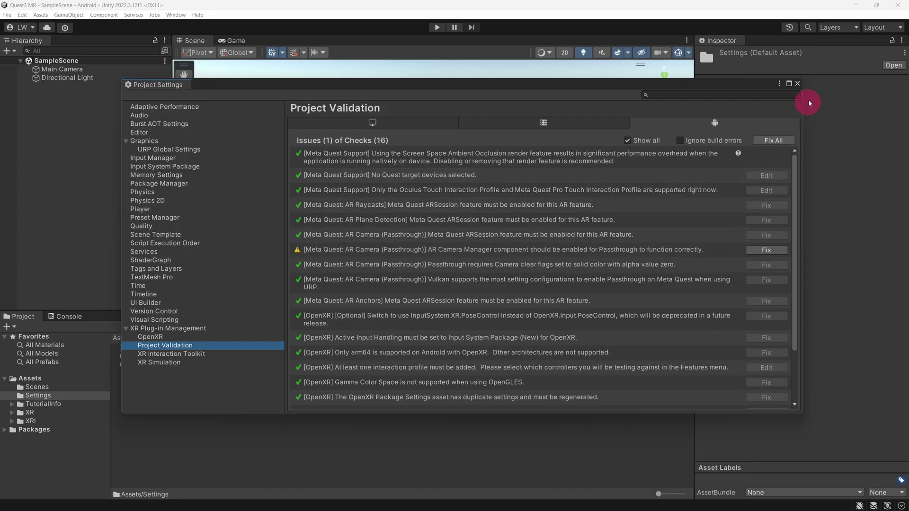
pyautogui.click(797, 83)
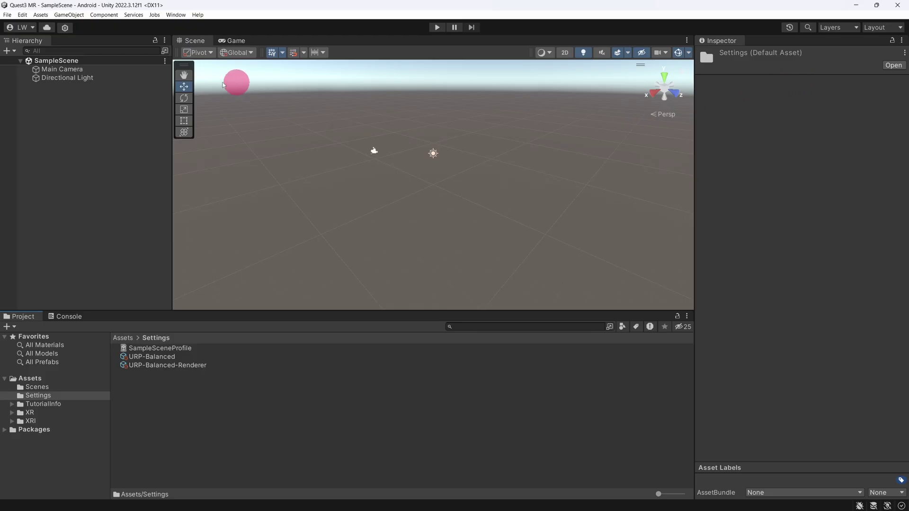
# - Replace the scene's default Main Camera with an XR Origin (VR) rig
pyautogui.click(120, 71)
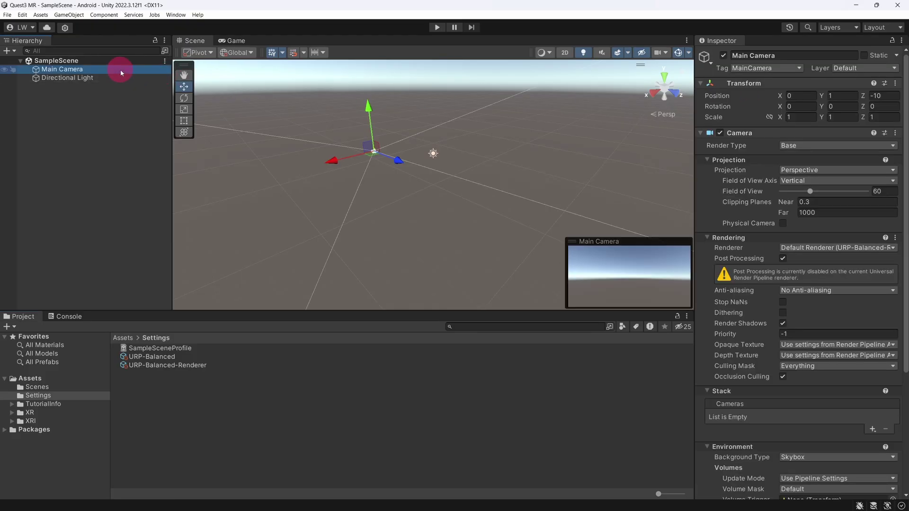
pyautogui.press('Delete')
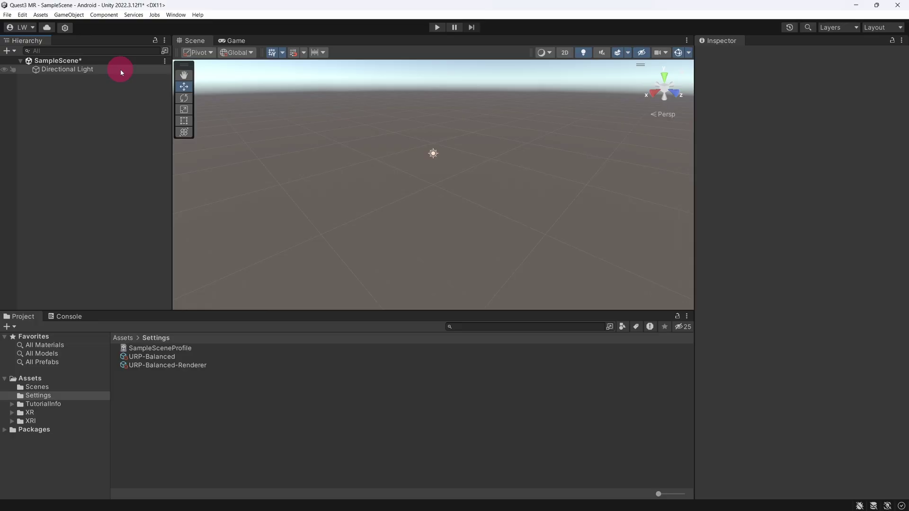
pyautogui.rightClick(52, 152)
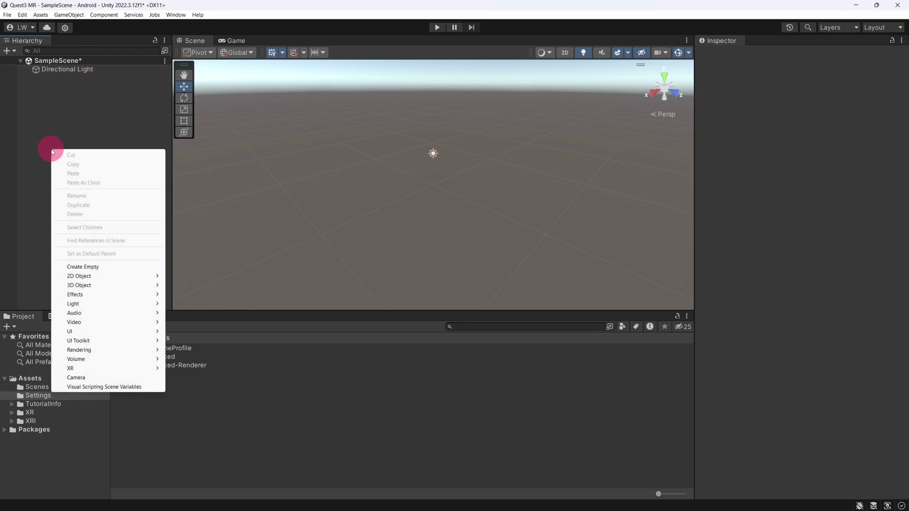
pyautogui.moveTo(121, 368)
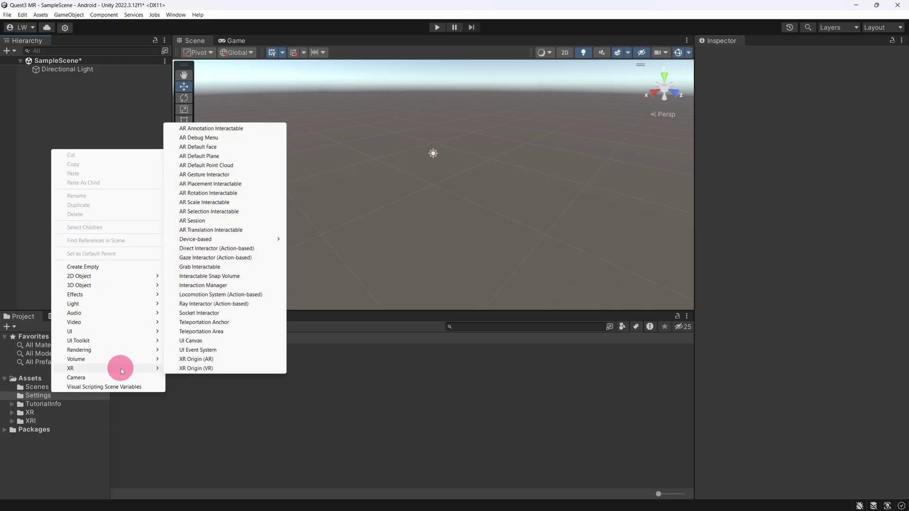
pyautogui.click(194, 368)
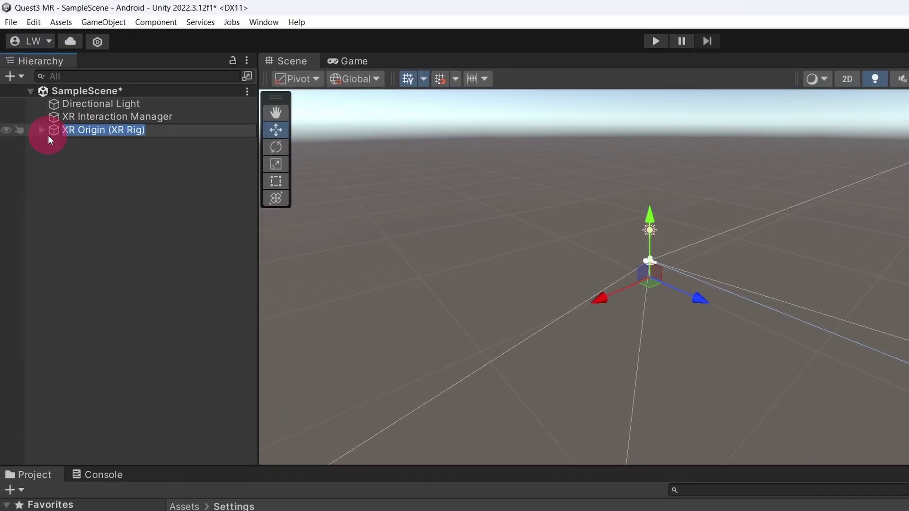
# - Expand the XR Origin hierarchy through Camera Offset and set the rig's Tracking Origin Mode to Floor
pyautogui.click(29, 88)
pyautogui.click(42, 131)
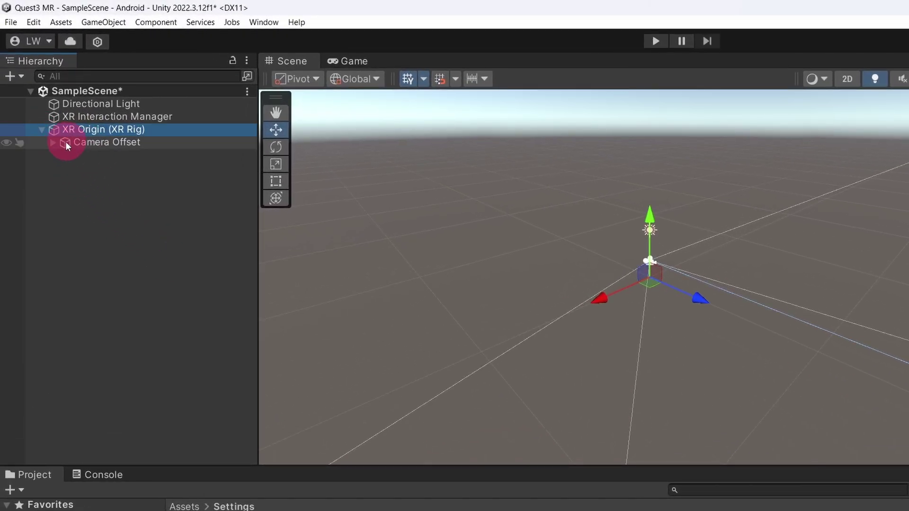
pyautogui.click(53, 142)
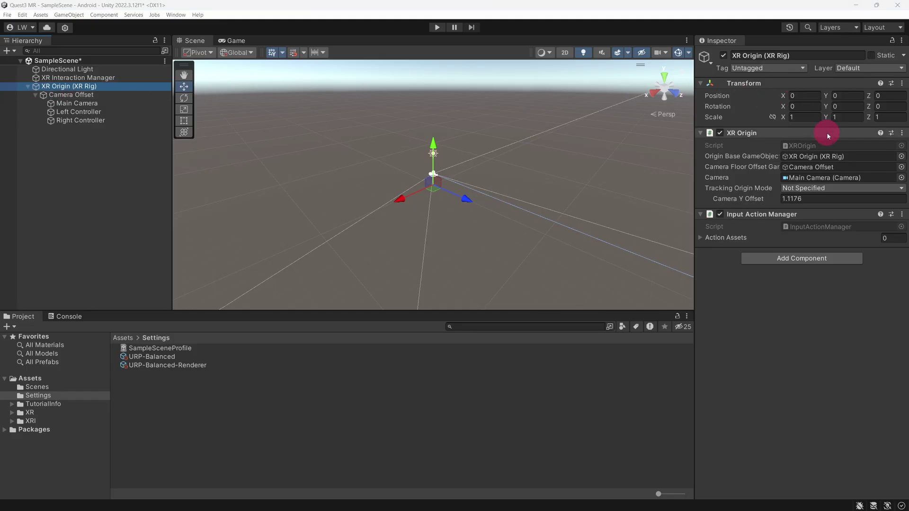
pyautogui.click(853, 192)
pyautogui.click(845, 217)
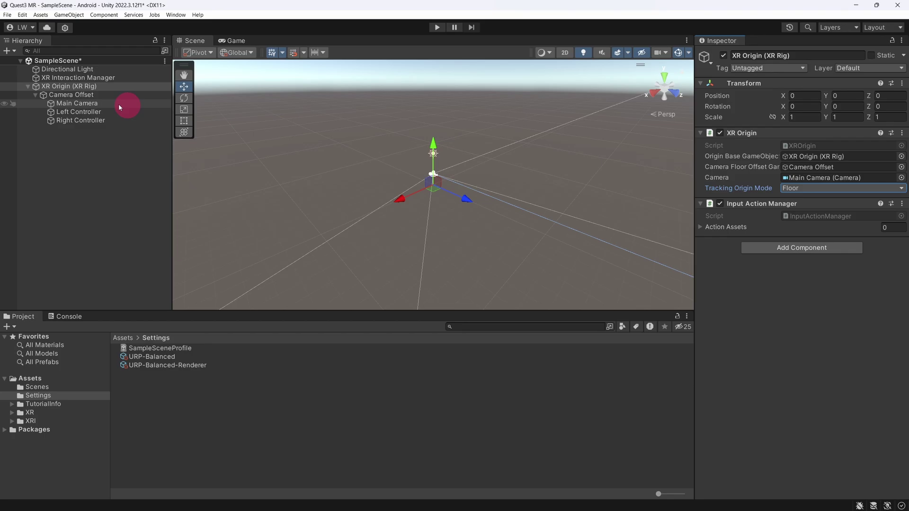
# - Set the rig's Main Camera background type to Solid Color, using black (000000) with alpha 0
pyautogui.click(99, 104)
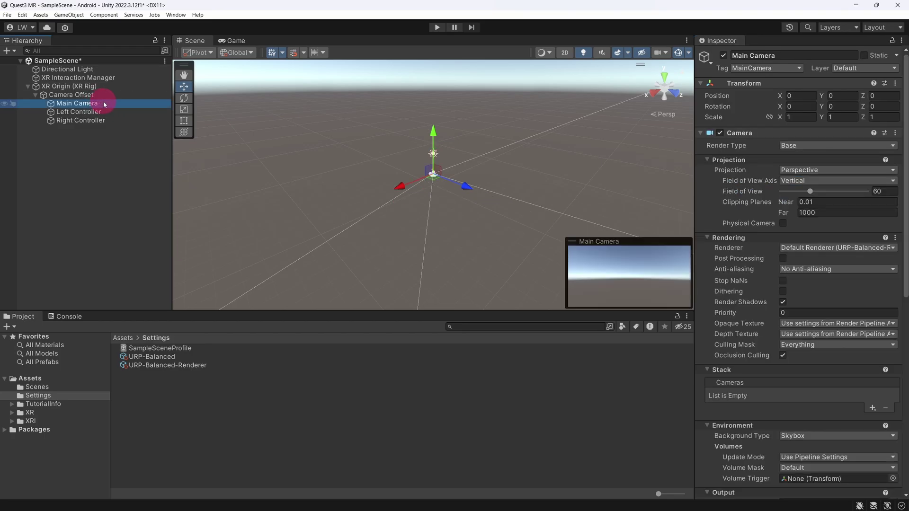
pyautogui.moveTo(904, 193); pyautogui.dragTo(902, 251)
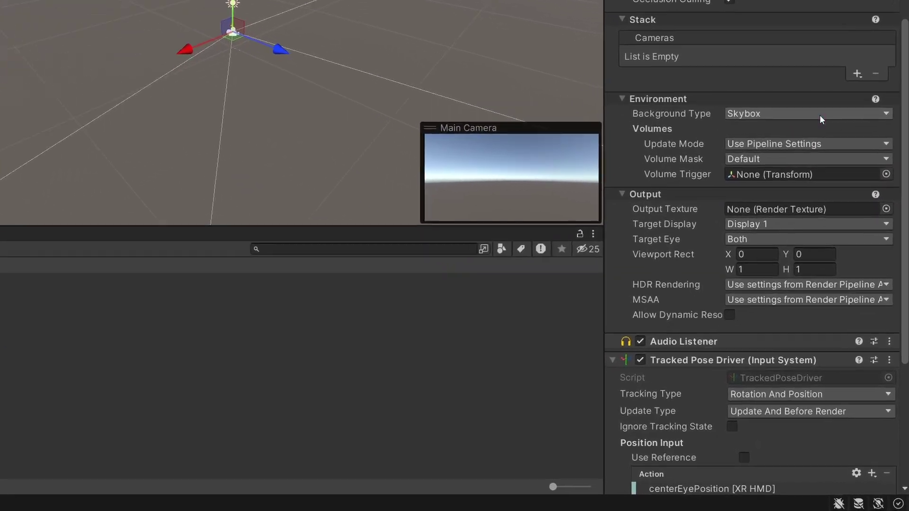
pyautogui.click(822, 116)
pyautogui.click(810, 141)
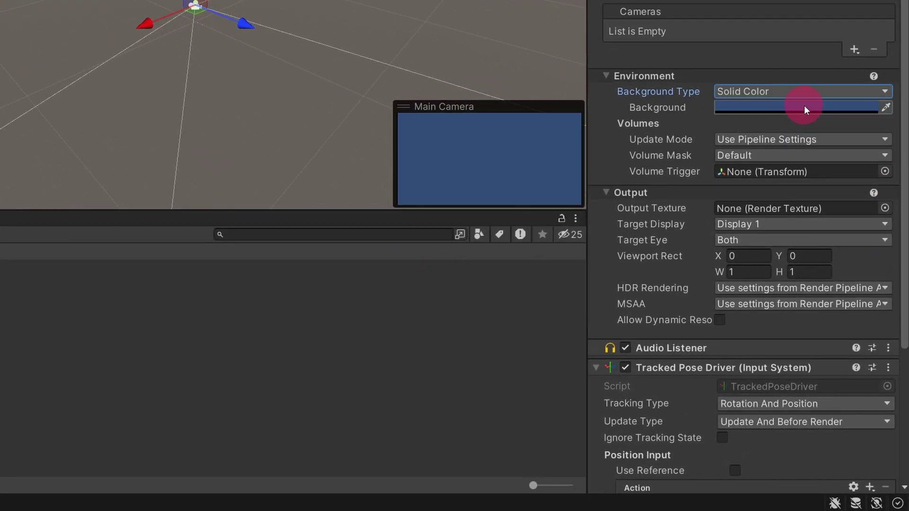
pyautogui.click(804, 107)
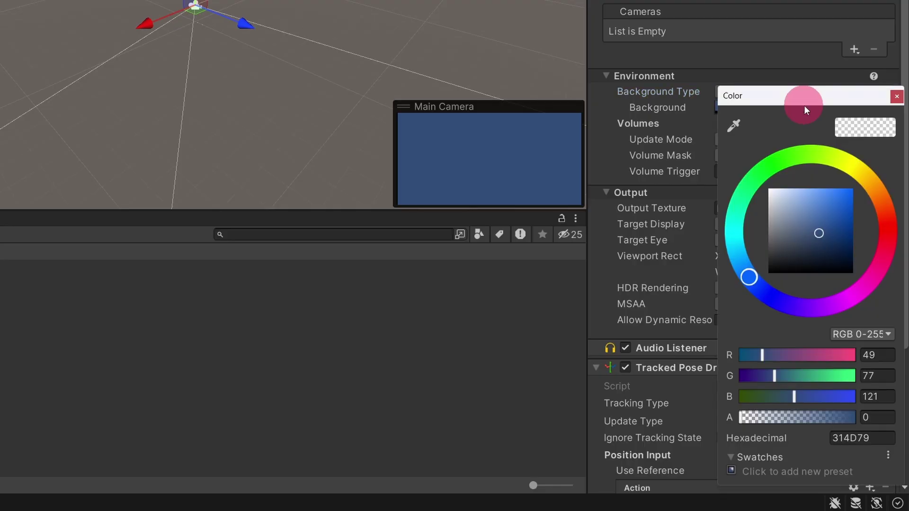
pyautogui.moveTo(822, 232); pyautogui.dragTo(736, 283)
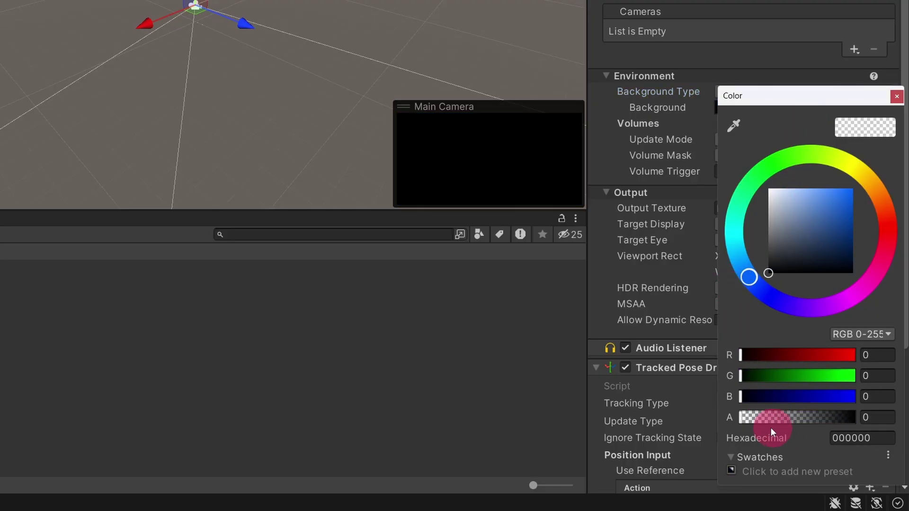
pyautogui.moveTo(771, 421); pyautogui.dragTo(738, 419)
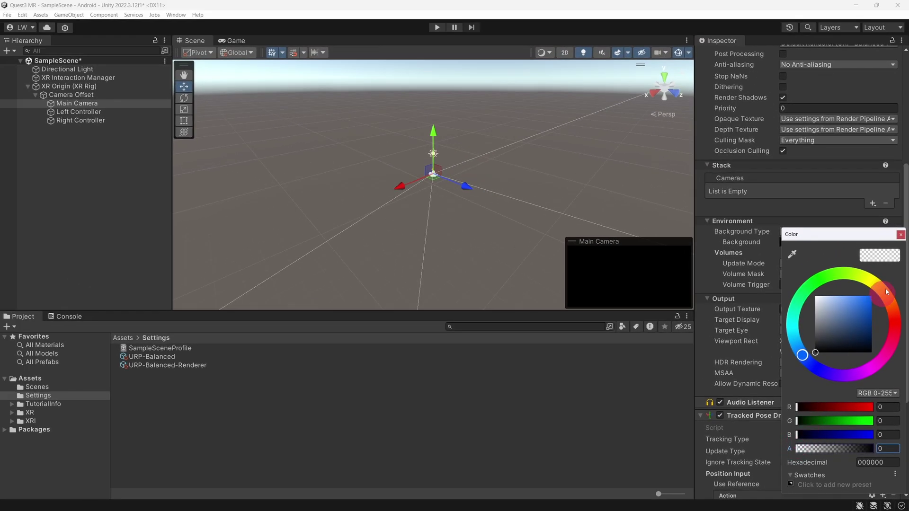
pyautogui.click(900, 234)
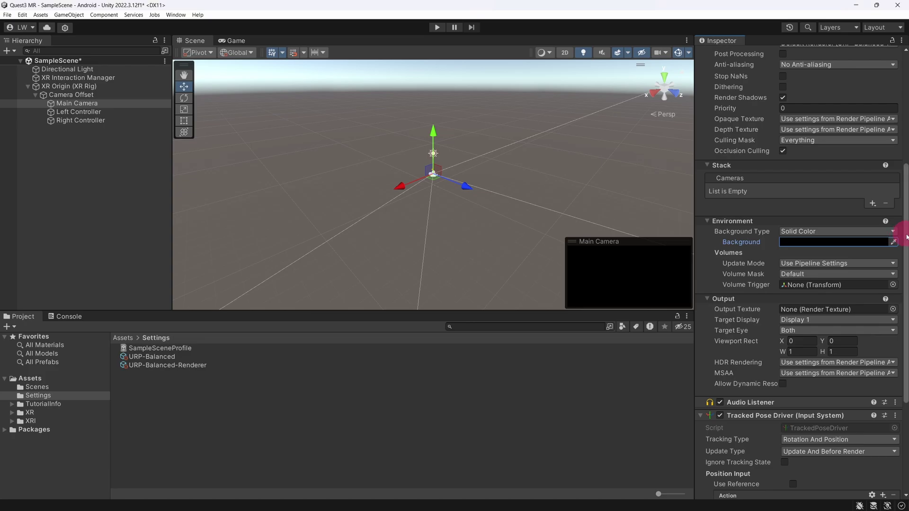
# - Add an AR Camera Manager component to the rig's Main Camera
pyautogui.moveTo(905, 236); pyautogui.dragTo(874, 375)
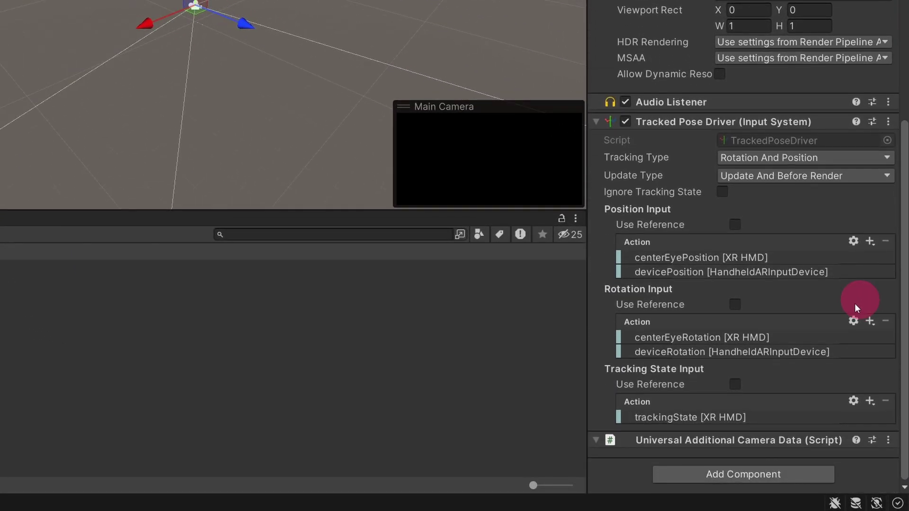
pyautogui.click(755, 474)
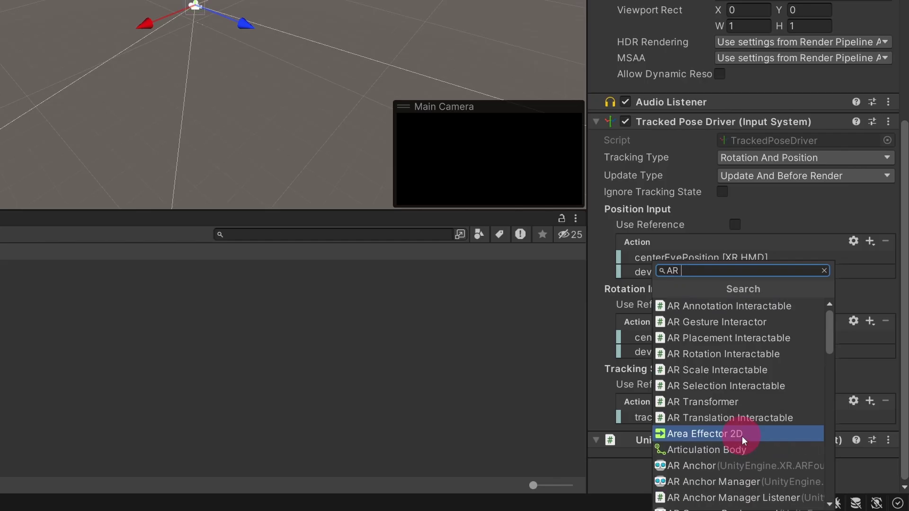
pyautogui.write('amer')
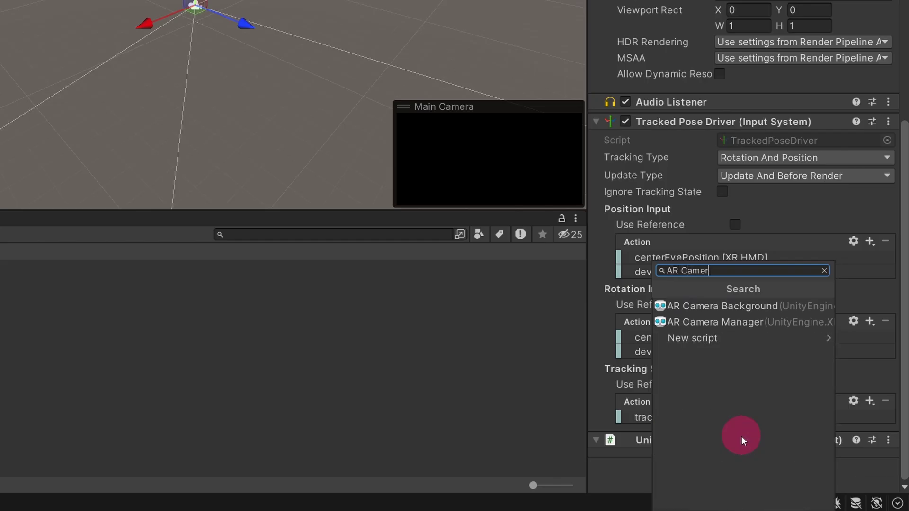
pyautogui.click(716, 322)
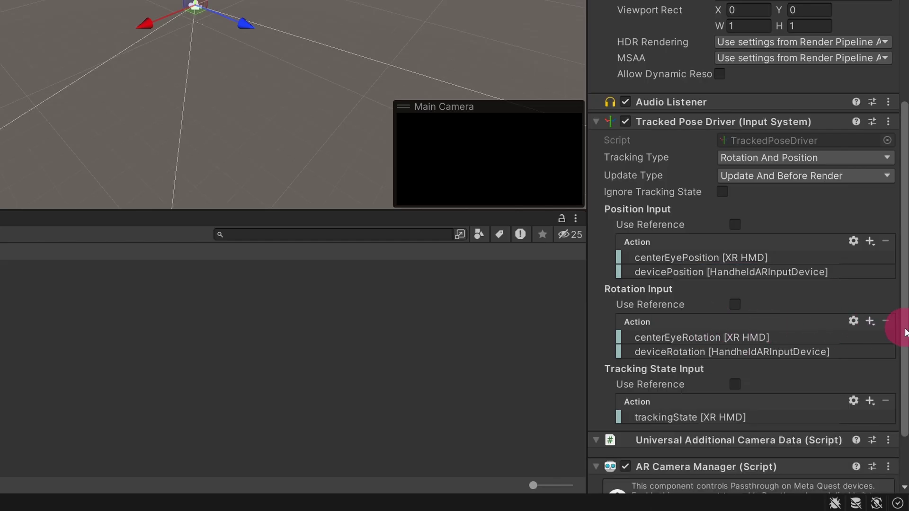
pyautogui.scroll(-3, 902, 324)
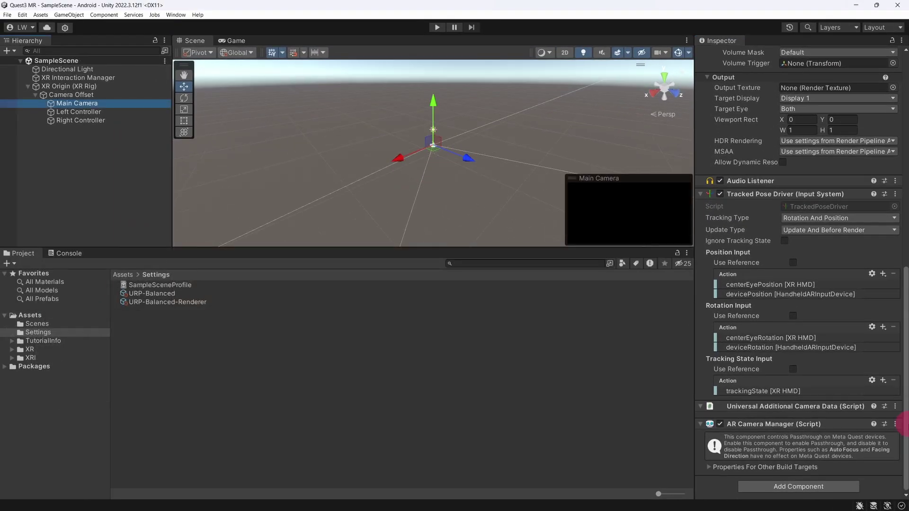
# - Add an AR Session object at the root of SampleScene
pyautogui.rightClick(36, 156)
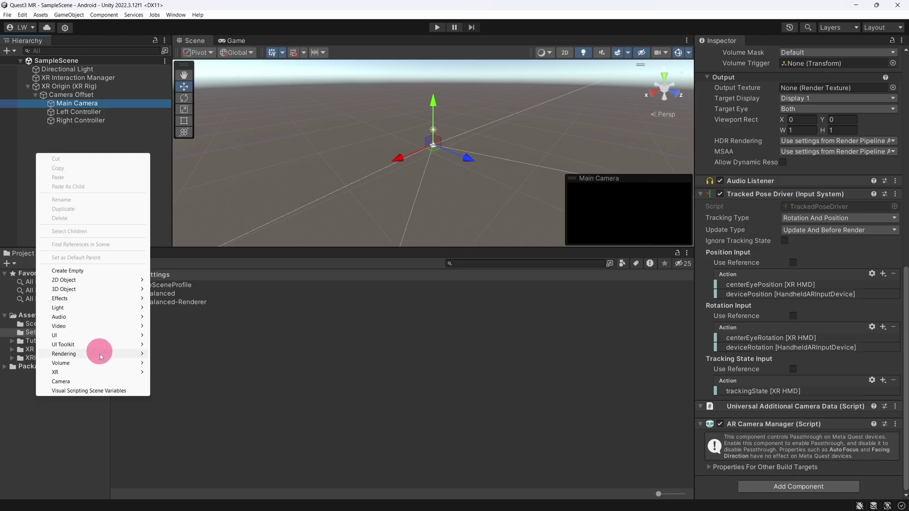
pyautogui.moveTo(104, 372)
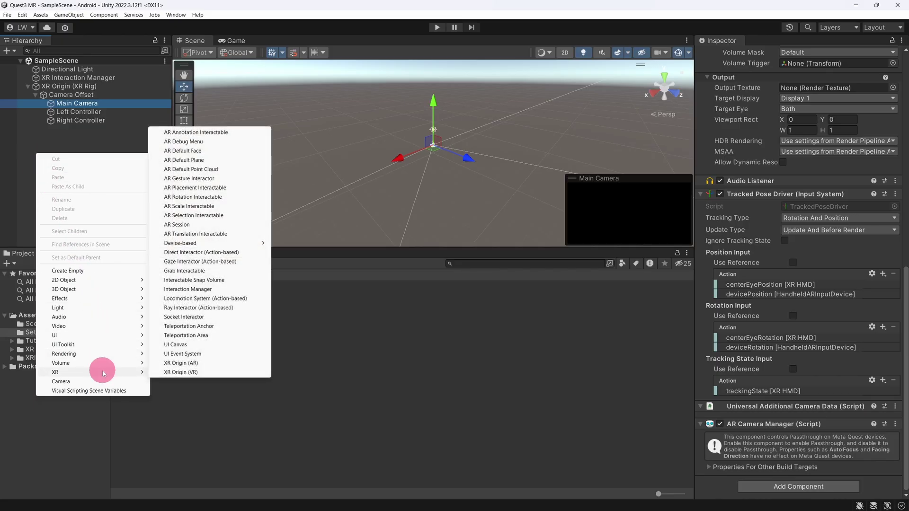
pyautogui.click(178, 225)
pyautogui.click(143, 215)
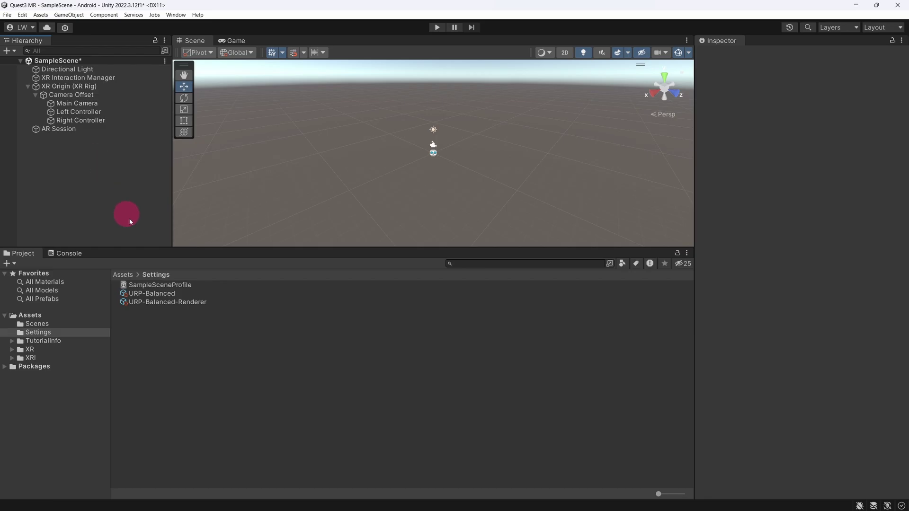
# - Disable HDR in the quality settings of the URP-Balanced pipeline asset
pyautogui.click(165, 293)
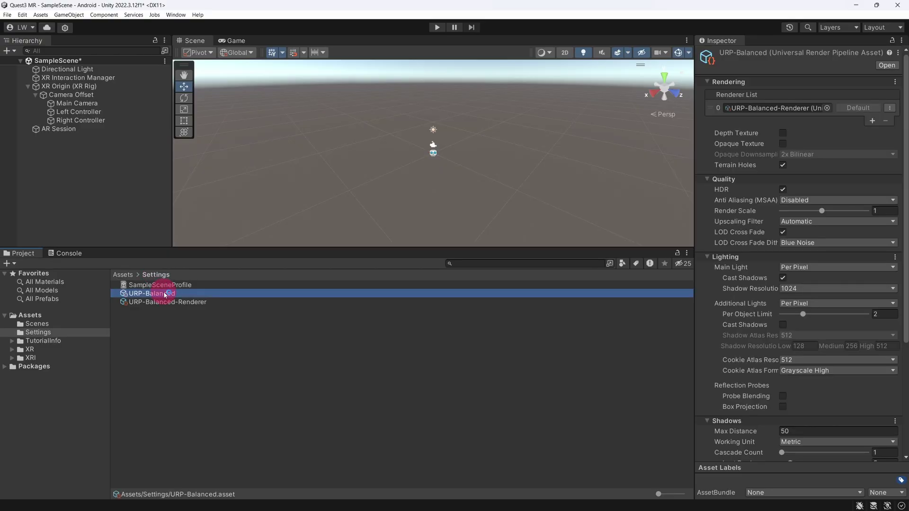
pyautogui.click(783, 189)
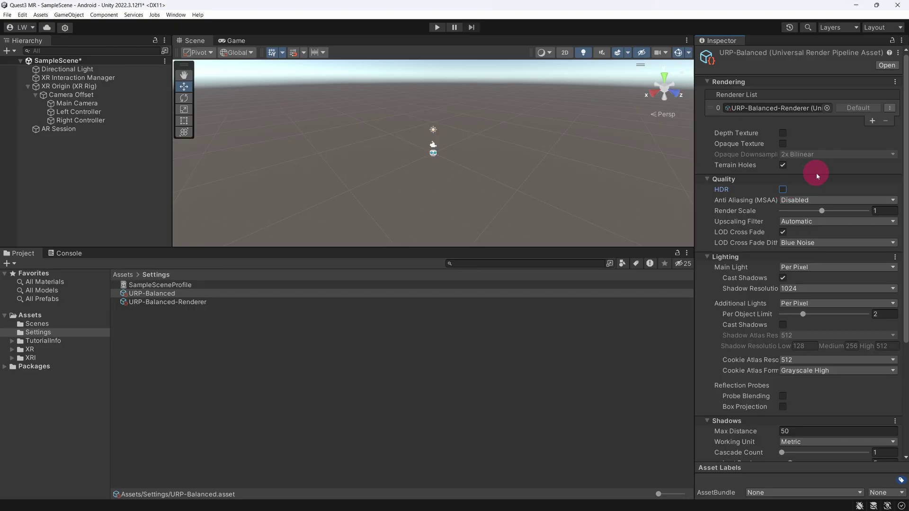
# - Turn off Terrain Holes and set Additional Lights to Disabled in the URP-Balanced pipeline asset
pyautogui.click(782, 166)
pyautogui.click(849, 302)
pyautogui.click(832, 314)
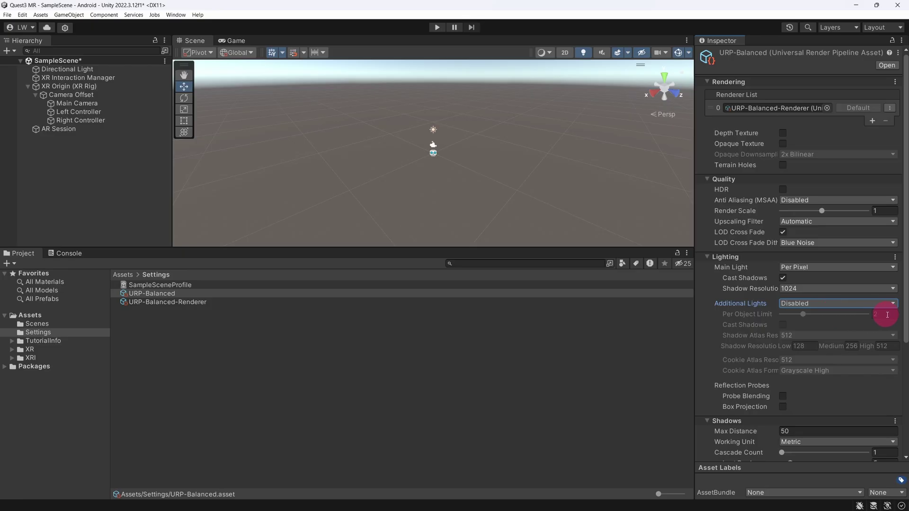
# - Set the shadows' Max Distance to 2.5 in the URP-Balanced pipeline asset
pyautogui.moveTo(904, 314); pyautogui.dragTo(905, 426)
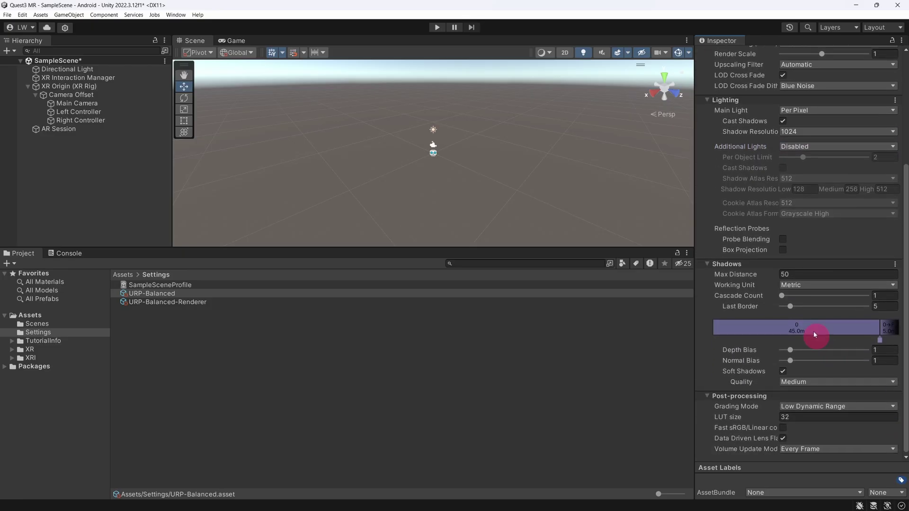
pyautogui.click(814, 273)
pyautogui.write('2.5')
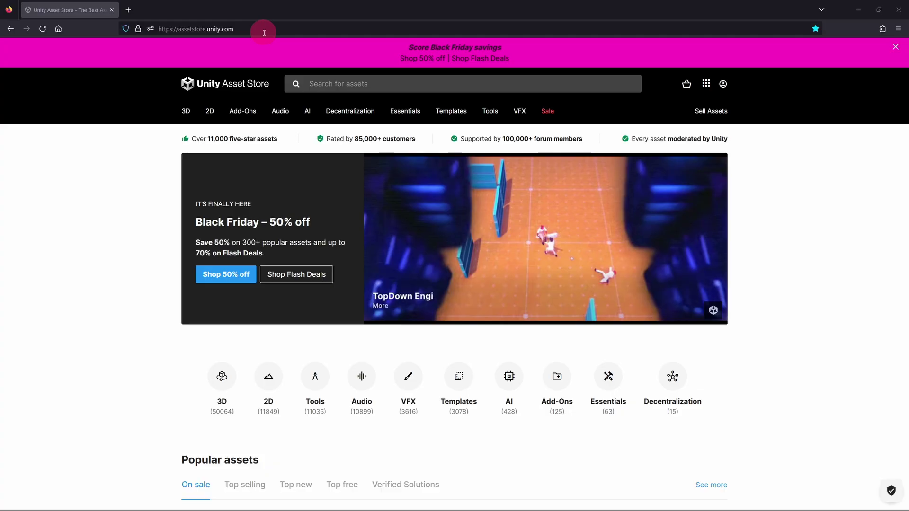
# - Switch to the Unity Asset Store in the browser, search for "zombie" and look through the resulting models
pyautogui.click(300, 84)
pyautogui.write('zom')
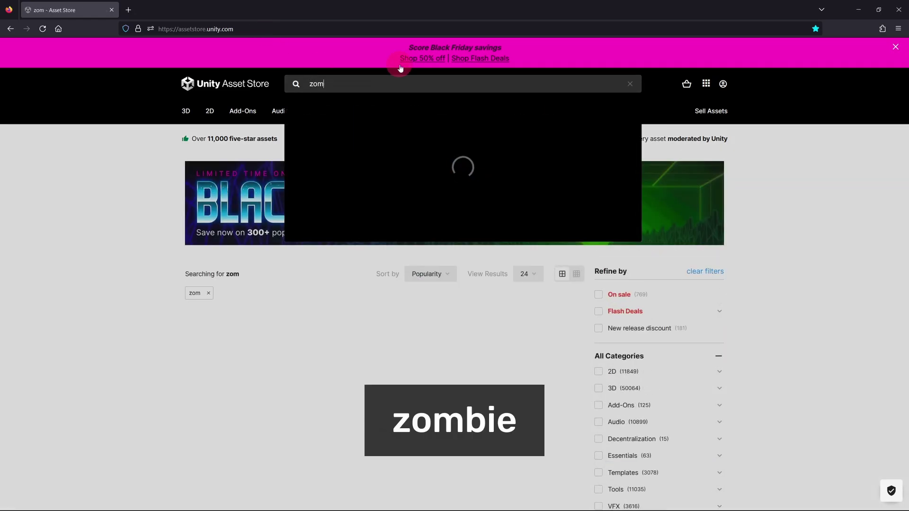
pyautogui.write('bie')
pyautogui.click(349, 115)
pyautogui.scroll(-3, 900, 238)
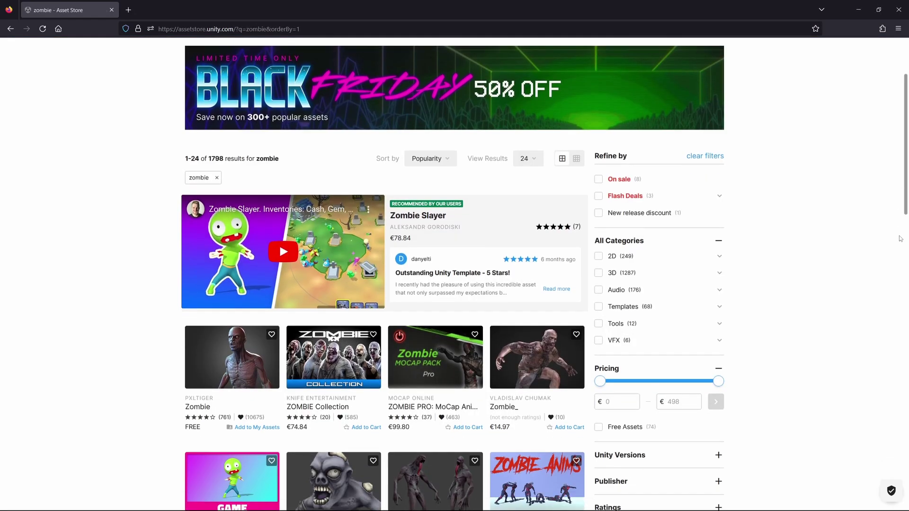
pyautogui.scroll(-3, 900, 238)
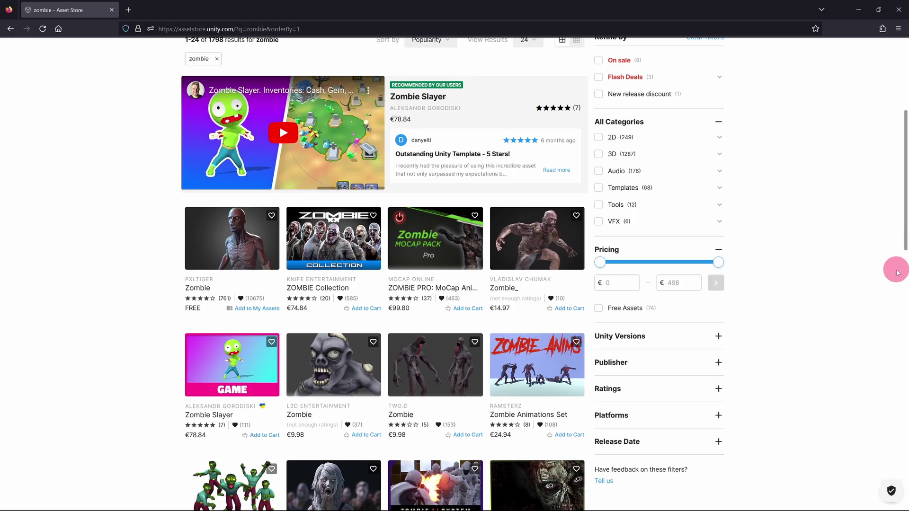
# - Add the free Zombie asset by Pxltiger to My Assets, accepting the terms, and open it in Unity's Package Manager
pyautogui.click(227, 223)
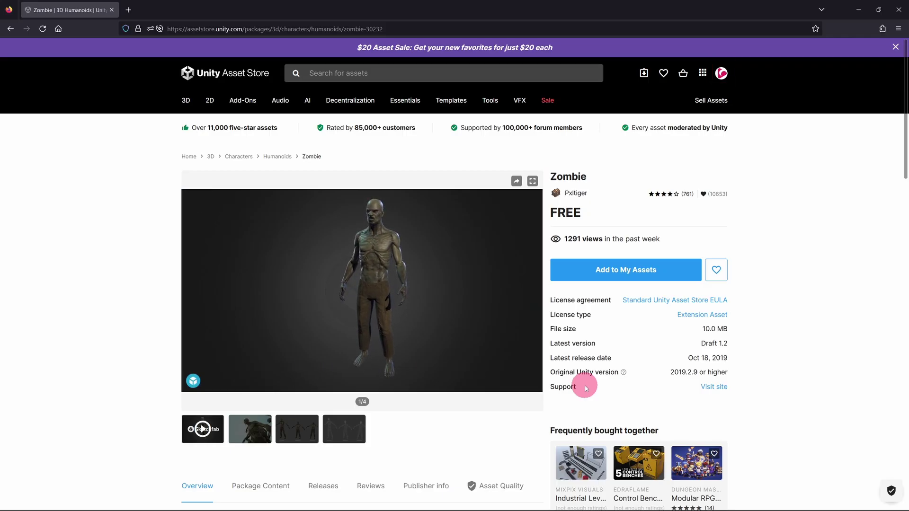
pyautogui.click(678, 274)
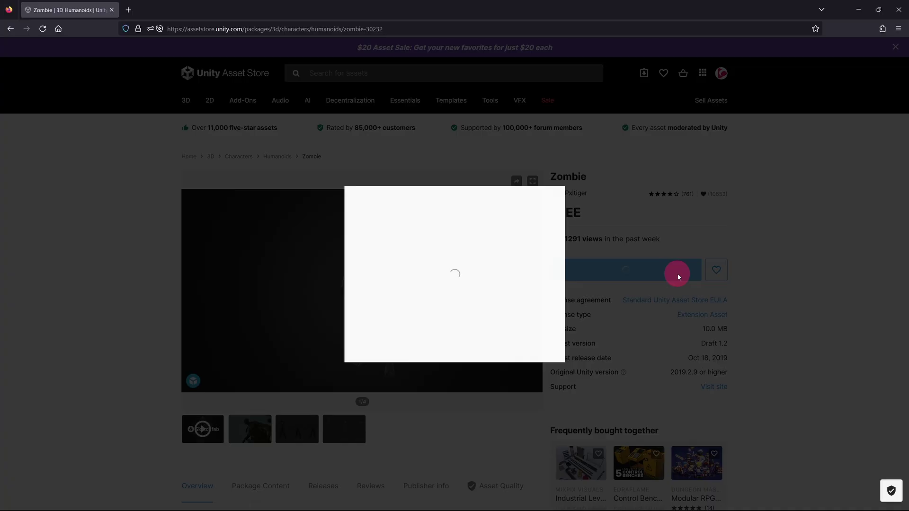
pyautogui.click(521, 344)
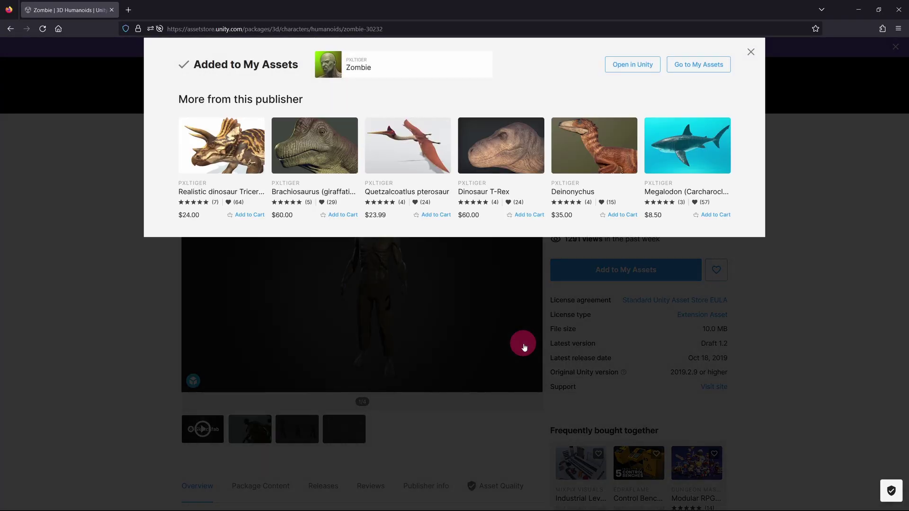
pyautogui.click(632, 67)
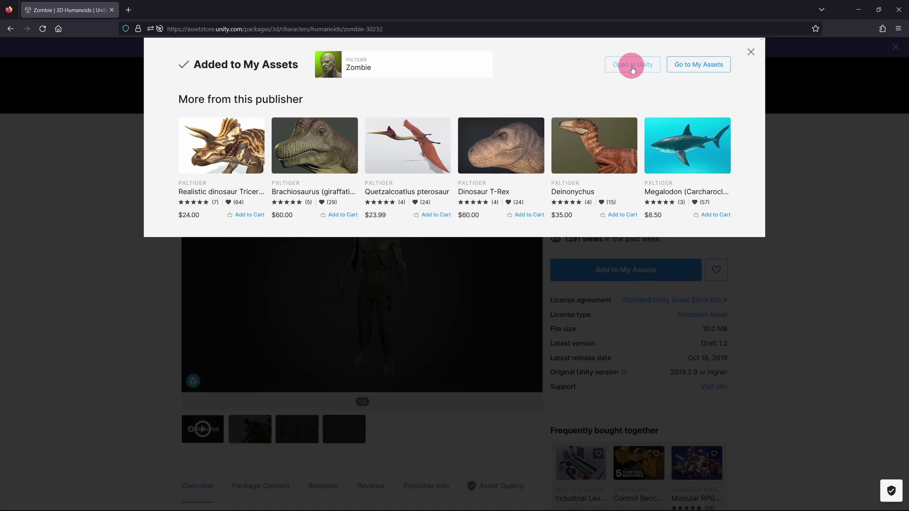
pyautogui.click(629, 66)
pyautogui.click(351, 190)
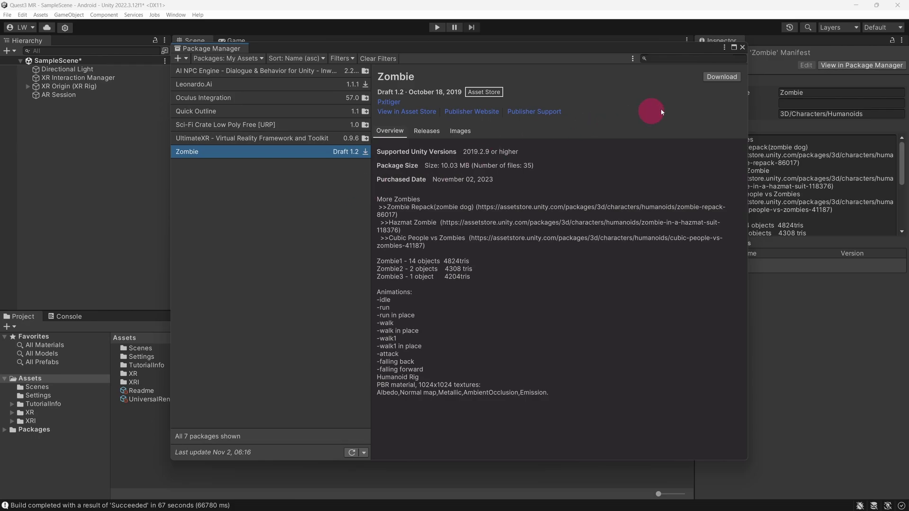
# - Download the Zombie package and import all of its files into the project, closing the Package Manager when done
pyautogui.click(728, 81)
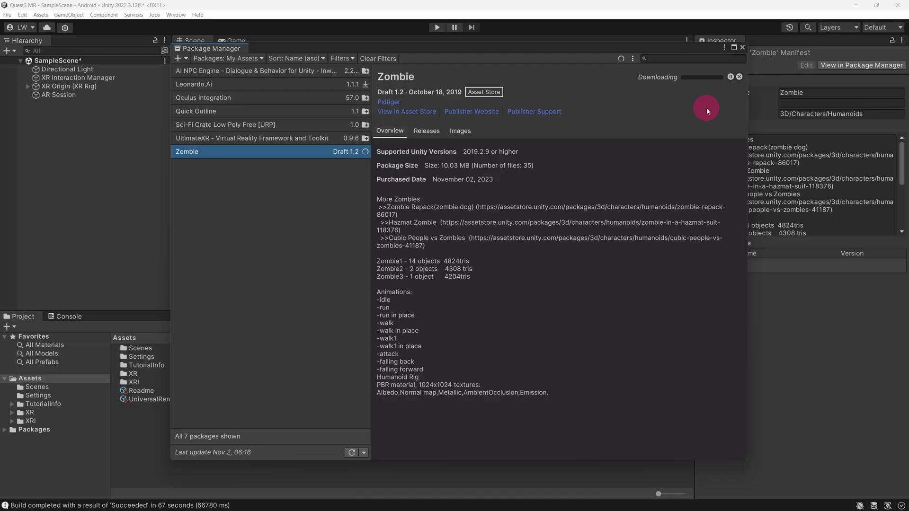
pyautogui.click(677, 77)
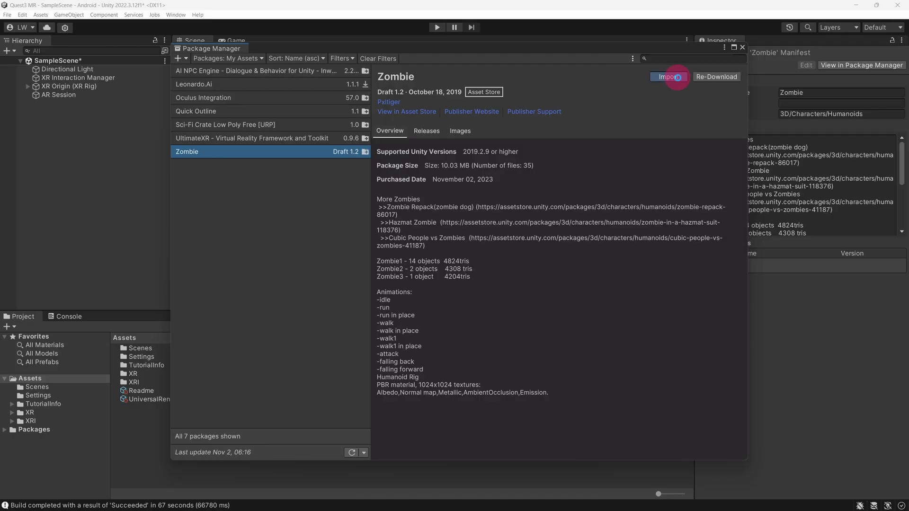
pyautogui.scroll(-5, 655, 284)
pyautogui.click(651, 439)
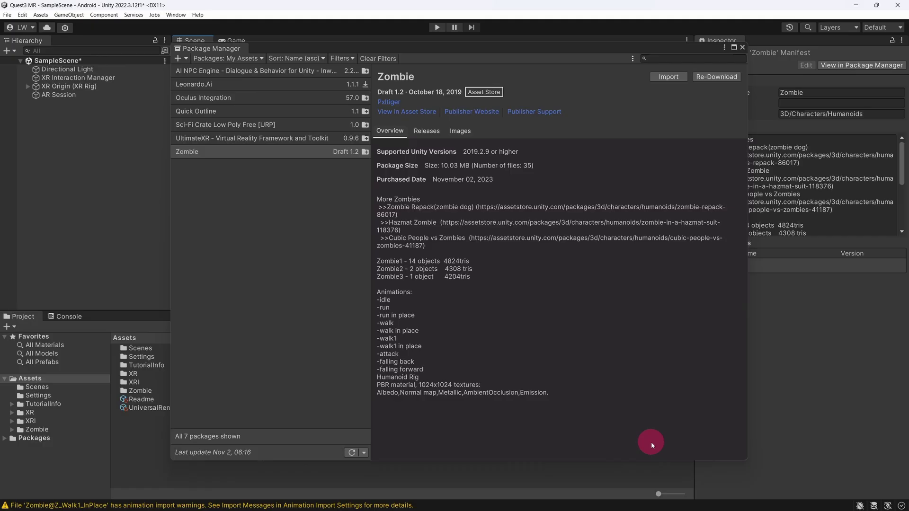
pyautogui.click(742, 48)
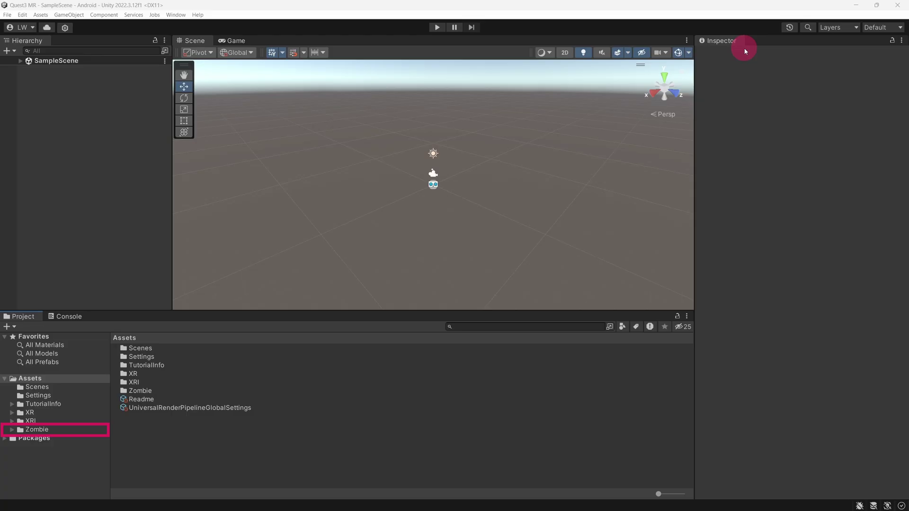
# - Place the Zombie1 prefab from the Zombie package's Prefabs folder in the scene and frame it
pyautogui.click(13, 430)
pyautogui.click(45, 464)
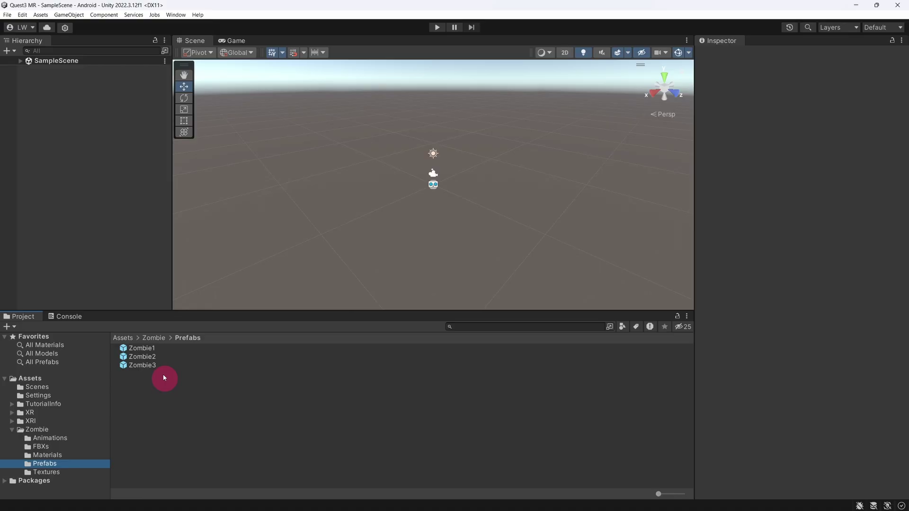
pyautogui.moveTo(144, 349); pyautogui.dragTo(331, 256)
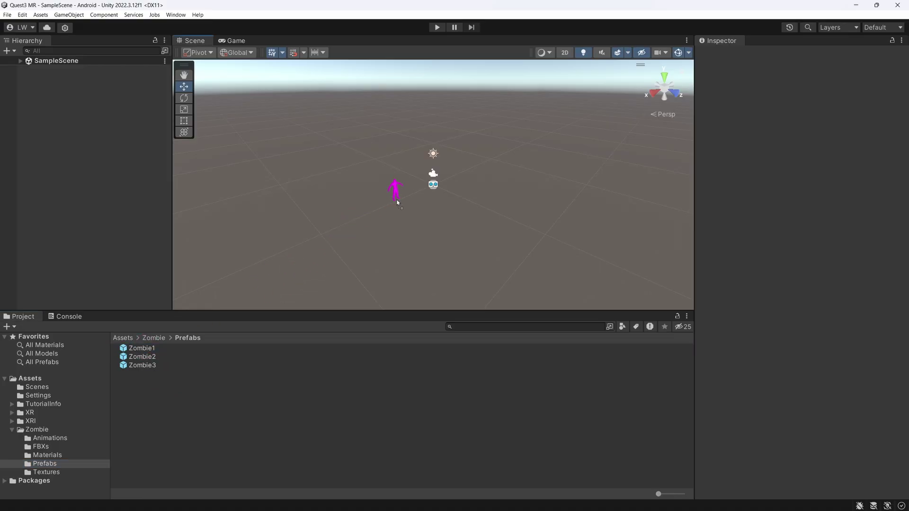
pyautogui.moveTo(396, 202); pyautogui.dragTo(405, 189)
pyautogui.press('f')
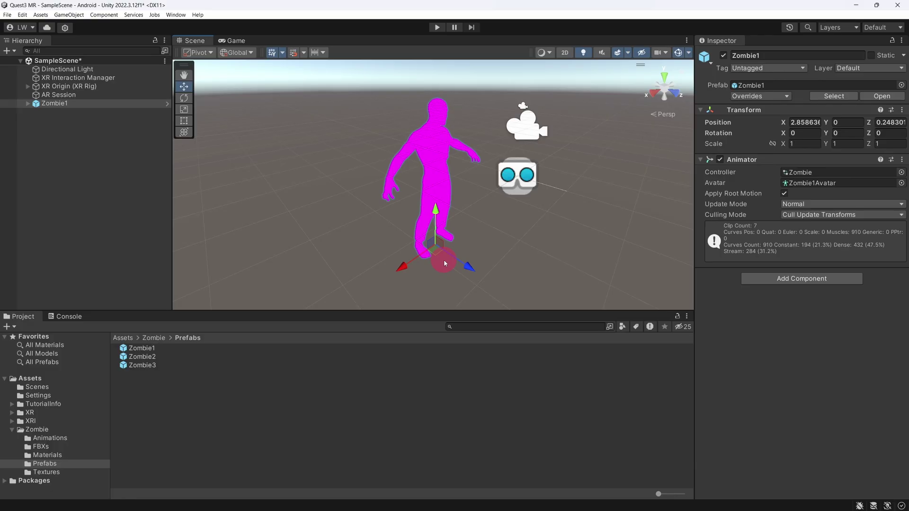
# - Run the Built-in to URP Render Pipeline Converter with Rendering Settings, Material Upgrade, Readonly Material Converter and Animation Clip Converter enabled
pyautogui.click(176, 15)
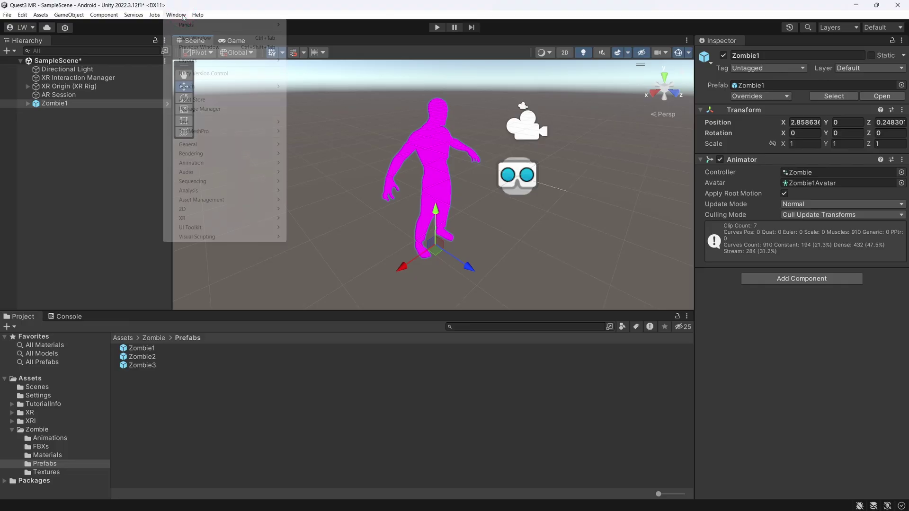
pyautogui.moveTo(228, 152)
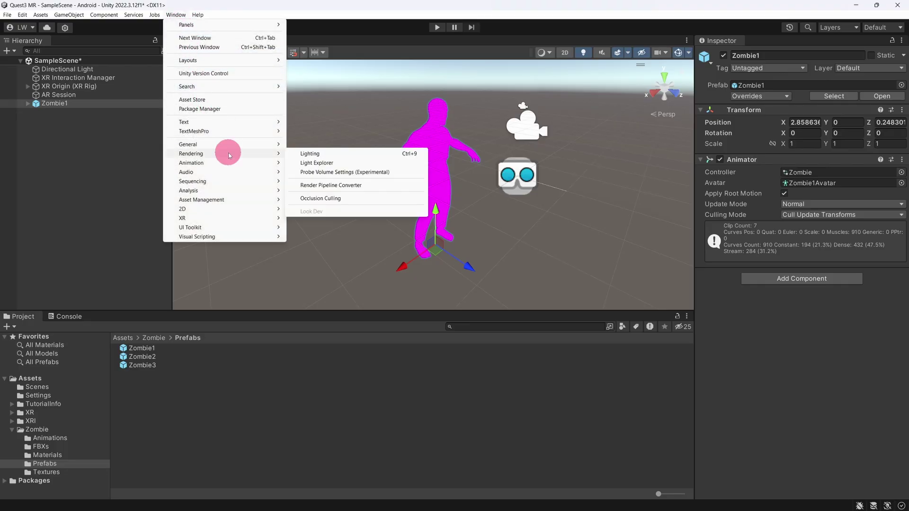
pyautogui.click(360, 185)
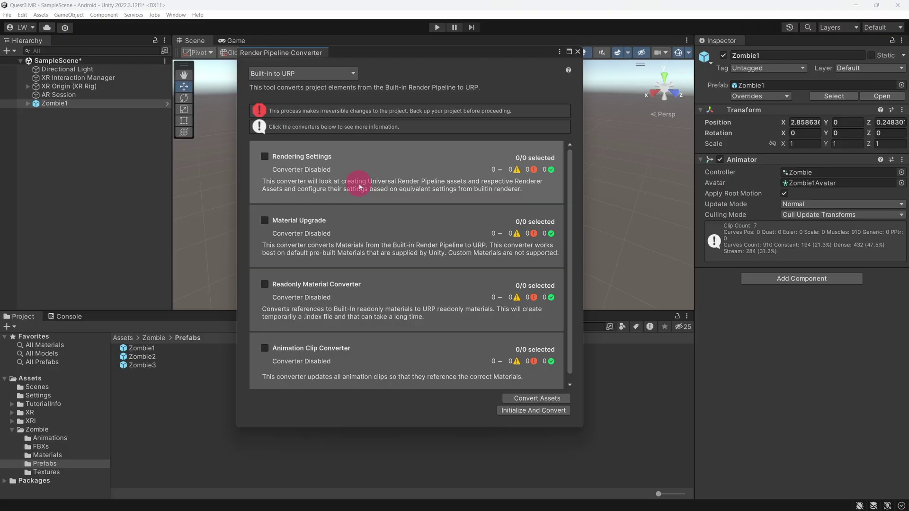
pyautogui.click(264, 156)
pyautogui.click(264, 220)
pyautogui.click(264, 284)
pyautogui.click(265, 348)
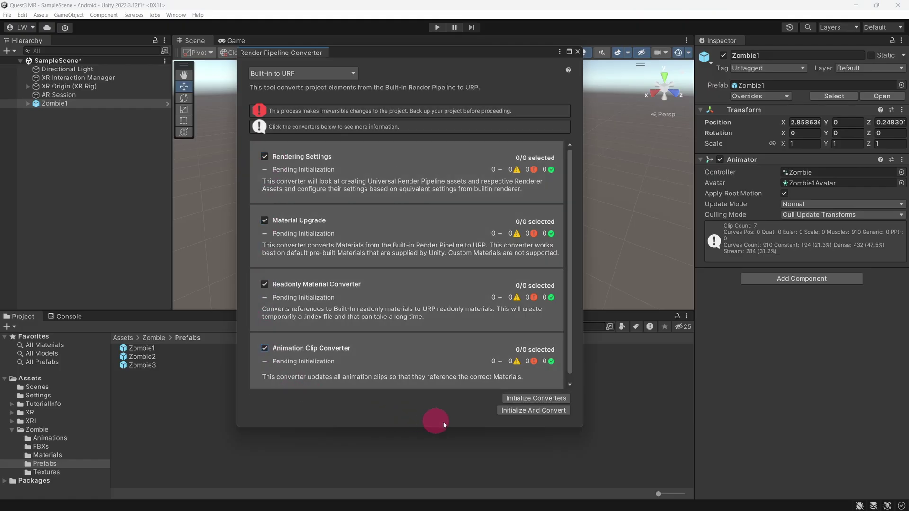
pyautogui.click(531, 411)
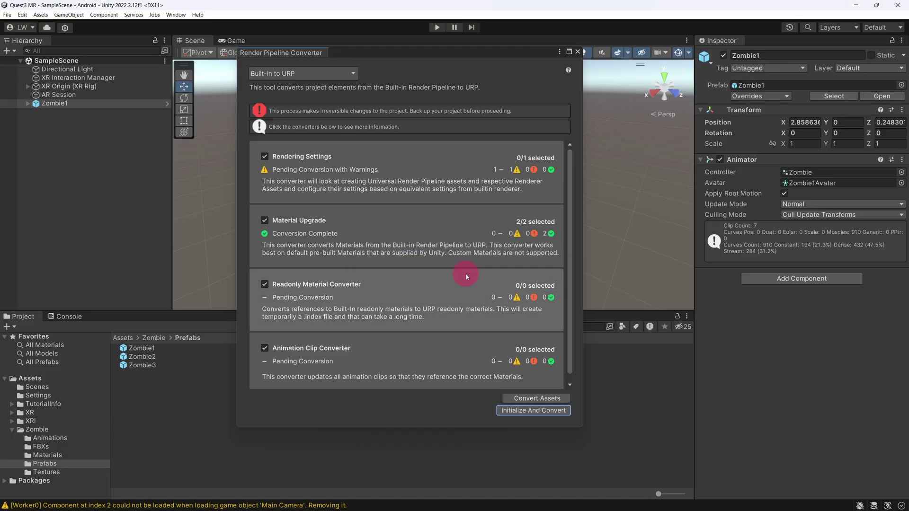
pyautogui.click(578, 52)
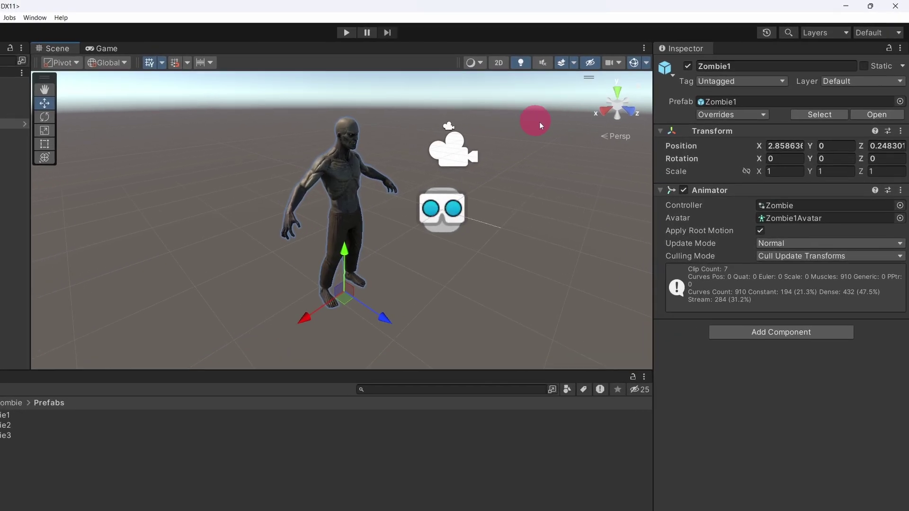
# - Set Zombie1's position to X 0, Y 0, Z 1.5 and its Y rotation to 180
pyautogui.click(794, 121)
pyautogui.write('0')
pyautogui.click(833, 121)
pyautogui.click(885, 123)
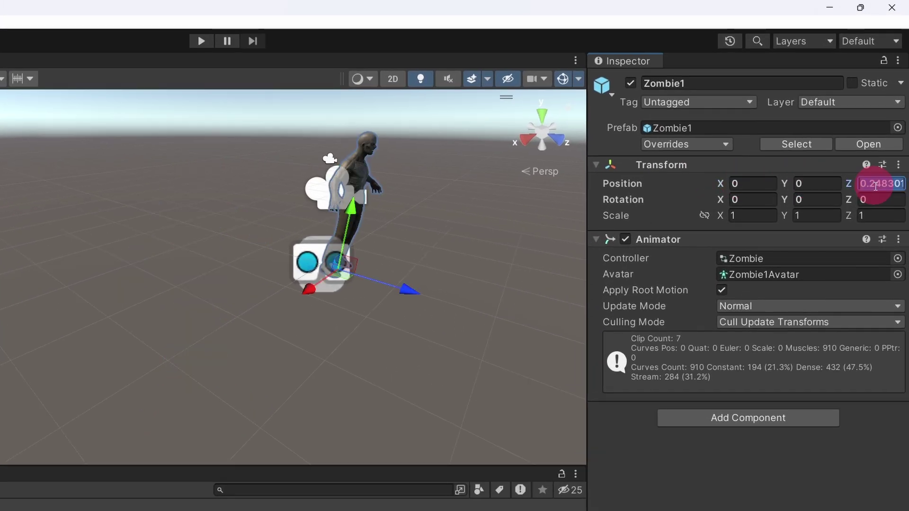
pyautogui.write('1.5')
pyautogui.click(839, 199)
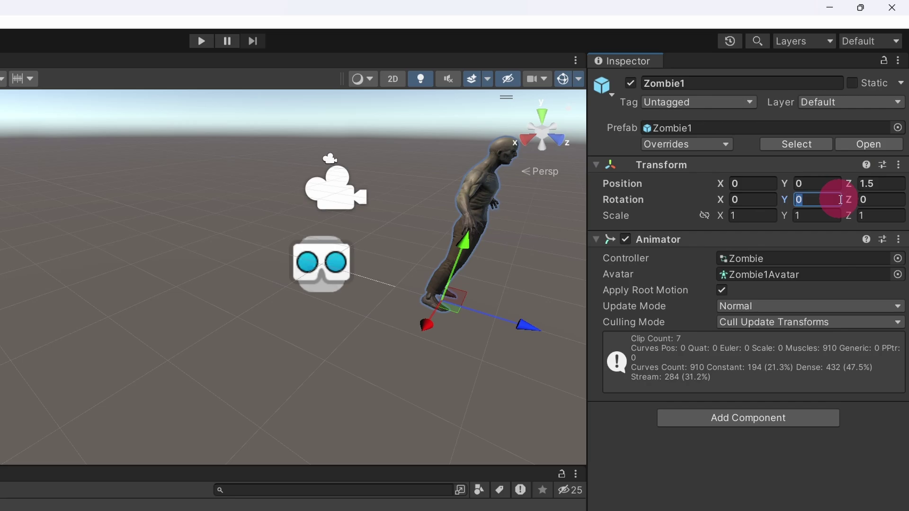
pyautogui.write('180')
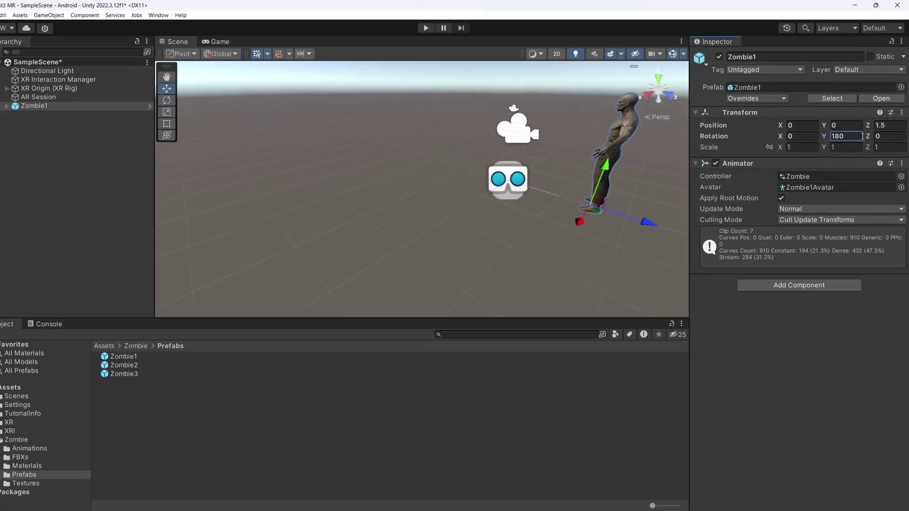
# - Check Zombie1's placement from the front, deselect it and save SampleScene
pyautogui.write('f')
pyautogui.mouseDown(474, 213)
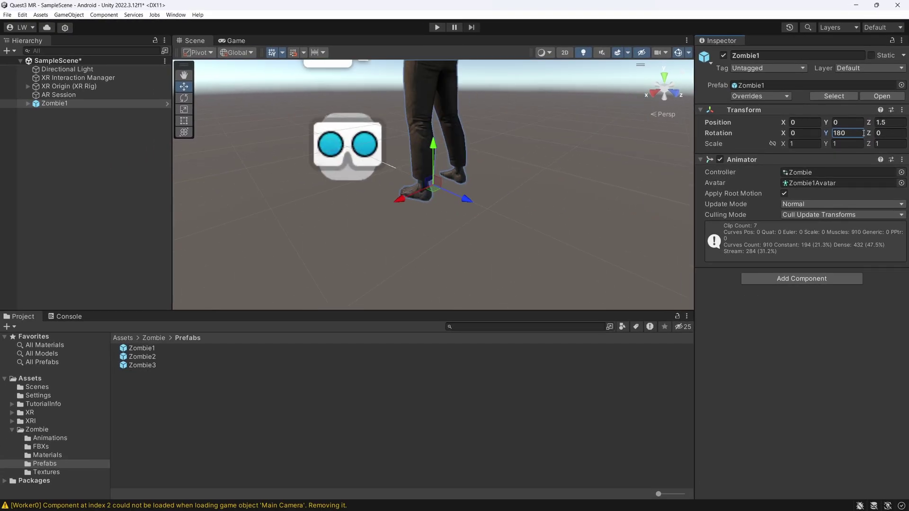
pyautogui.keyDown('alt'); pyautogui.moveTo(520, 213); pyautogui.dragTo(604, 219); pyautogui.keyUp('alt')
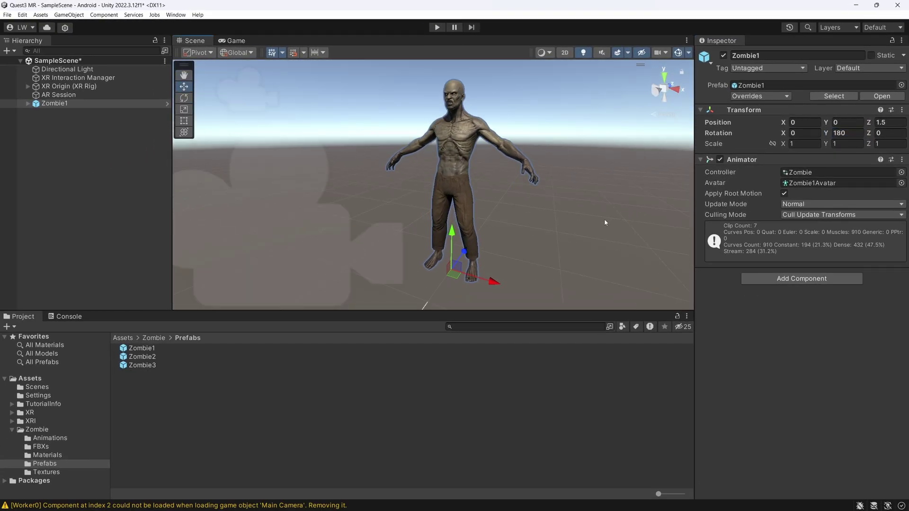
pyautogui.click(614, 226)
pyautogui.hotkey('ctrl', 's')
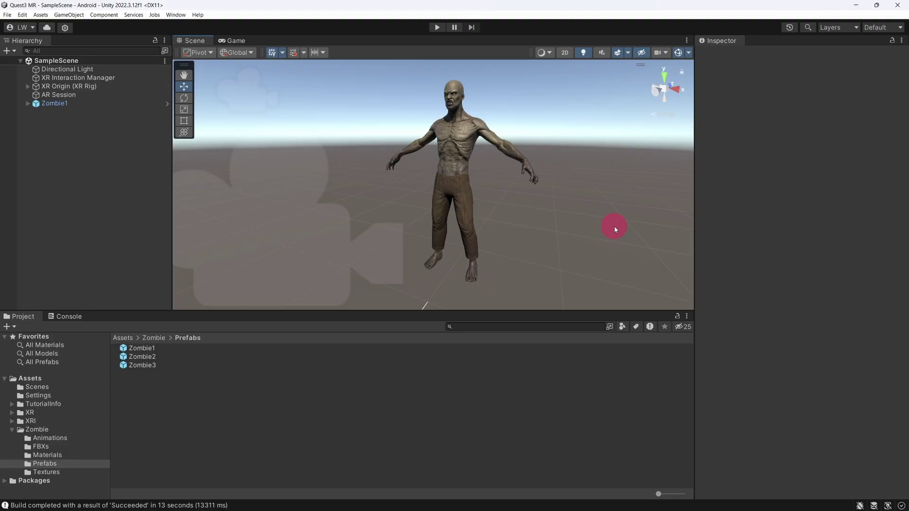
# - Build and run the Android app on the connected Oculus Quest 3, and test the scene in the editor's Play mode
pyautogui.click(8, 15)
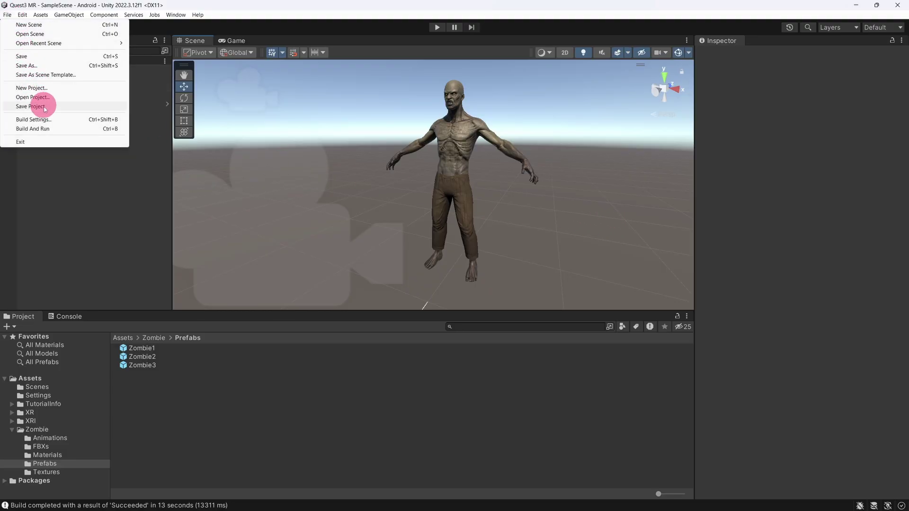
pyautogui.click(47, 119)
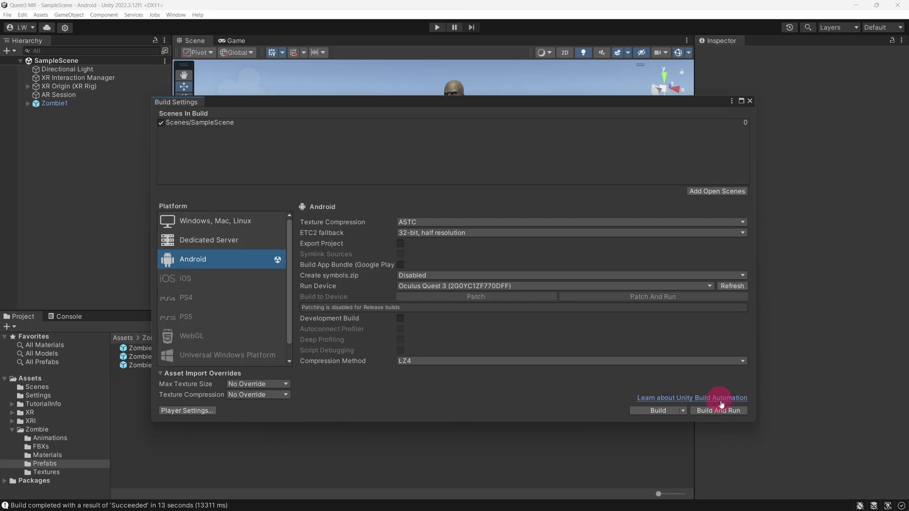
pyautogui.click(725, 417)
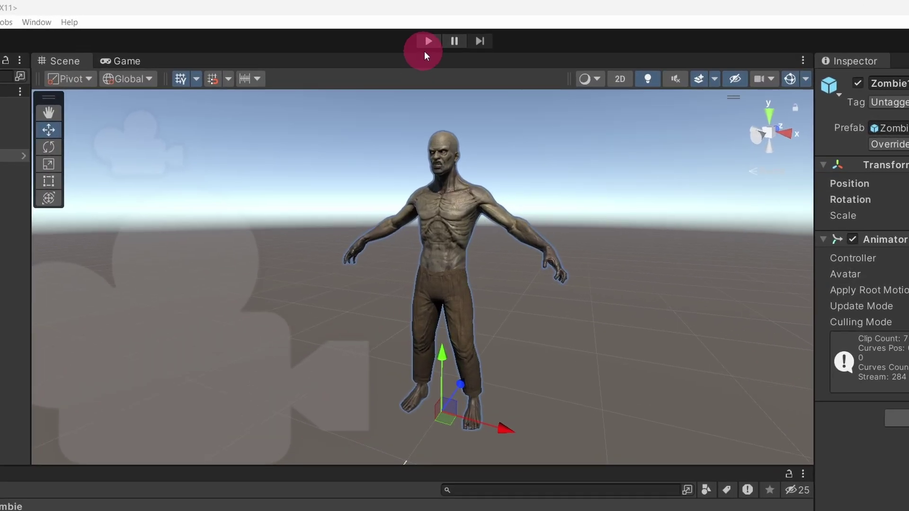
pyautogui.click(437, 27)
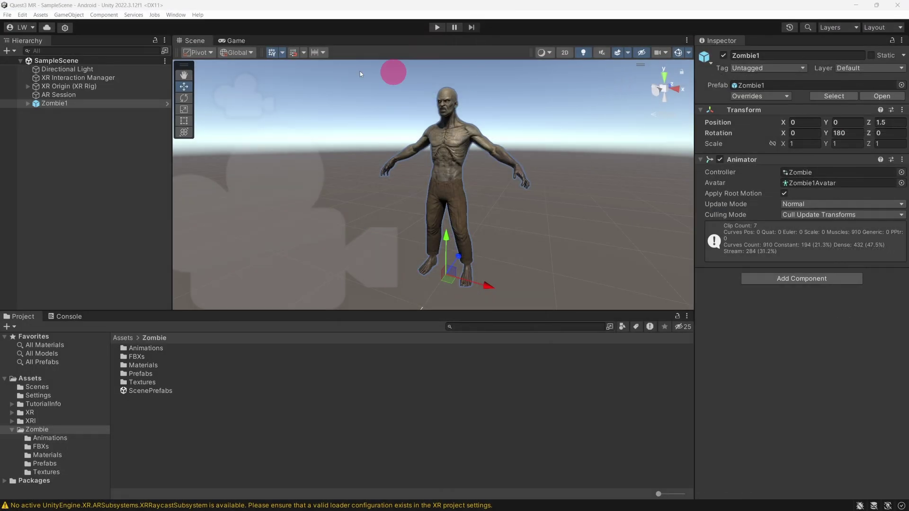
# - Enable OpenXR as the XR plug-in provider for the desktop platform in the project settings
pyautogui.click(22, 15)
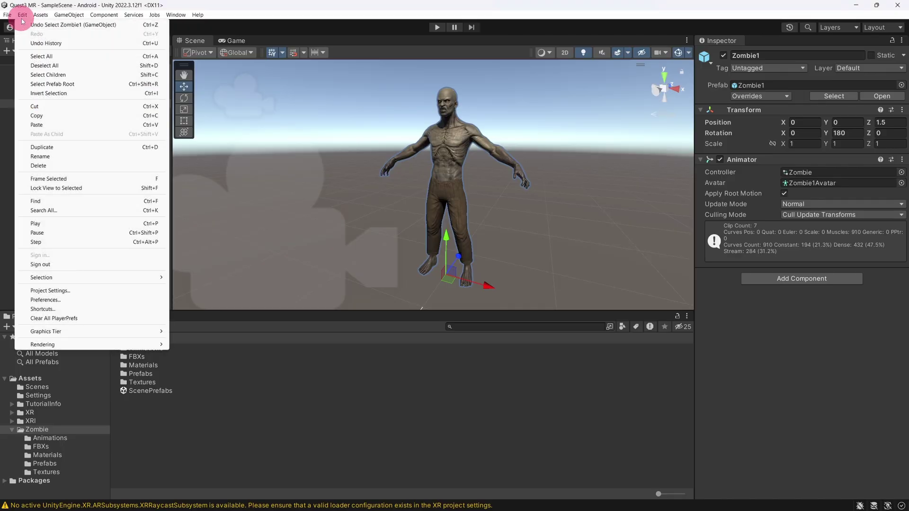
pyautogui.click(92, 291)
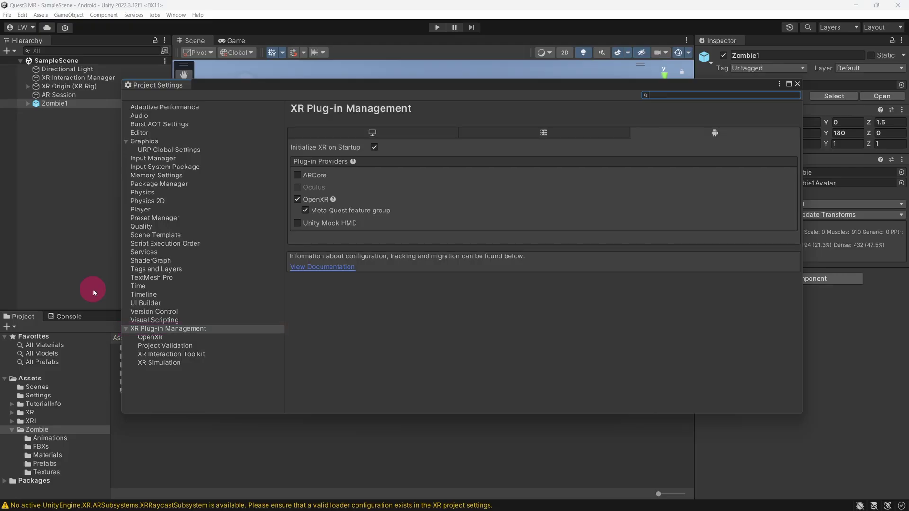
pyautogui.click(348, 128)
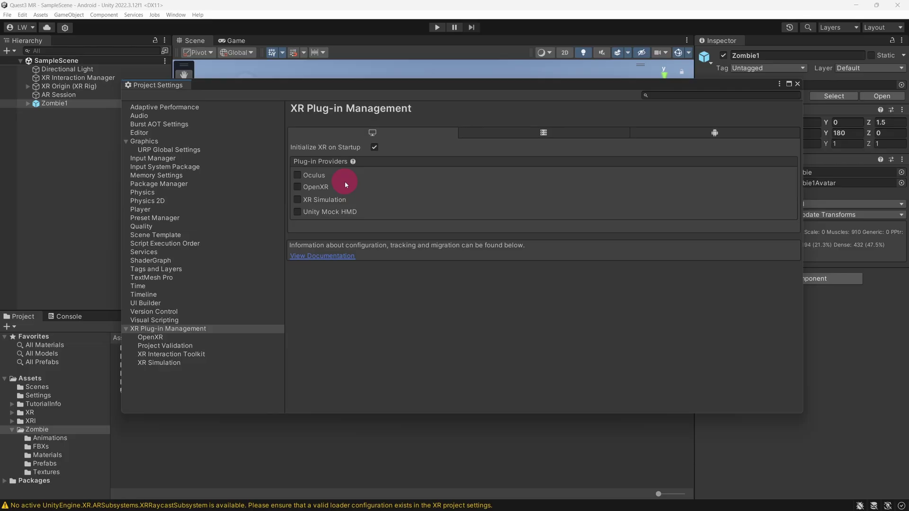
pyautogui.click(298, 187)
# - Add the Oculus Touch Controller Profile to the desktop OpenXR interaction profiles and close the project settings
pyautogui.click(185, 336)
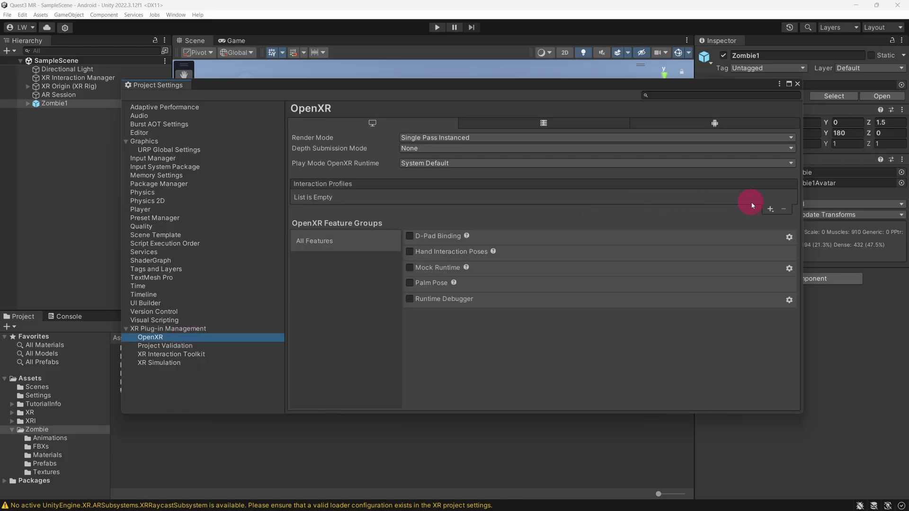
pyautogui.click(767, 208)
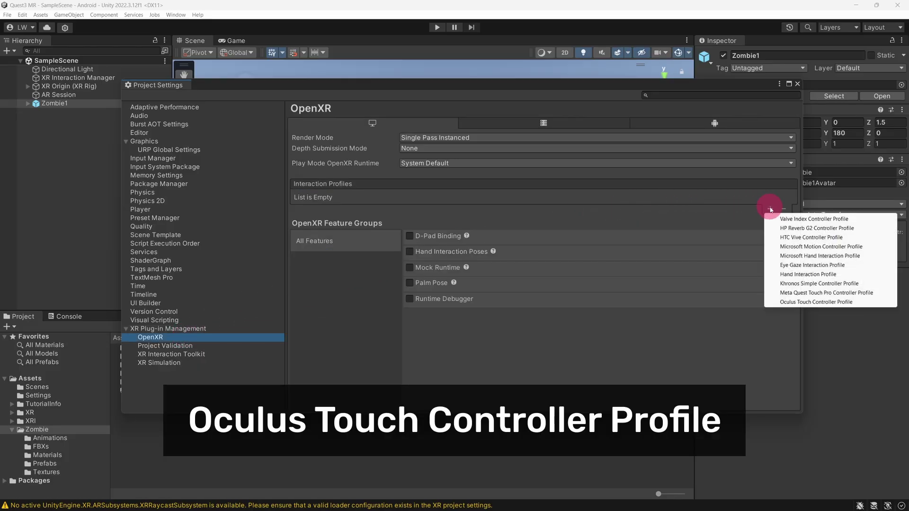
pyautogui.click(827, 302)
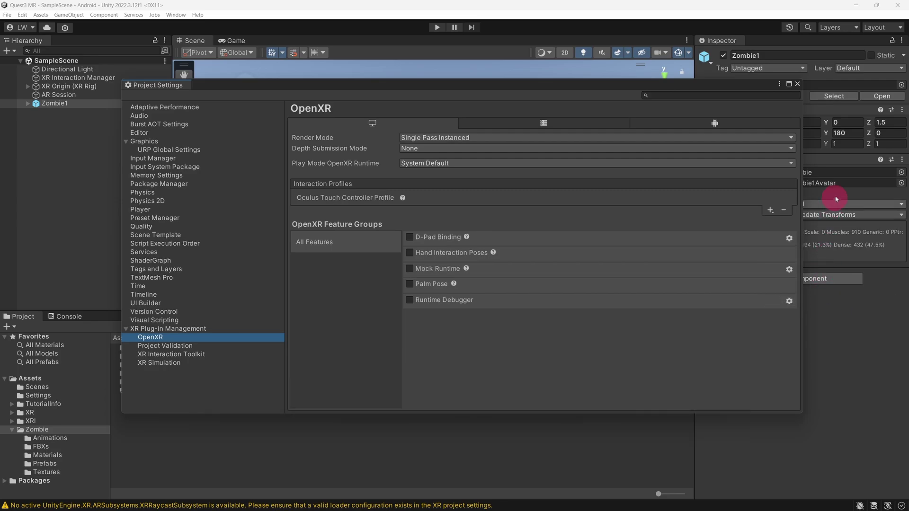
pyautogui.click(798, 83)
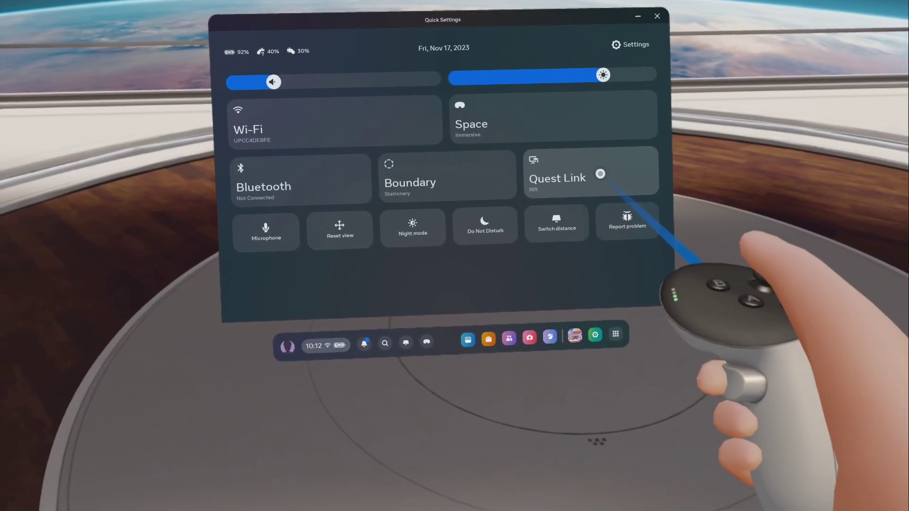
# - Launch Quest Link to the Rift PC from the headset, switch back to Unity and run the scene in Play mode
pyautogui.click(586, 308)
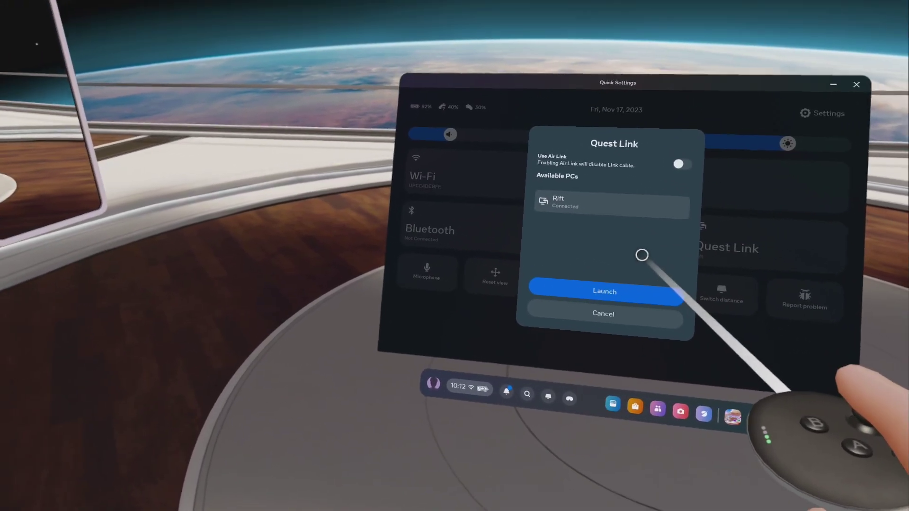
pyautogui.click(591, 259)
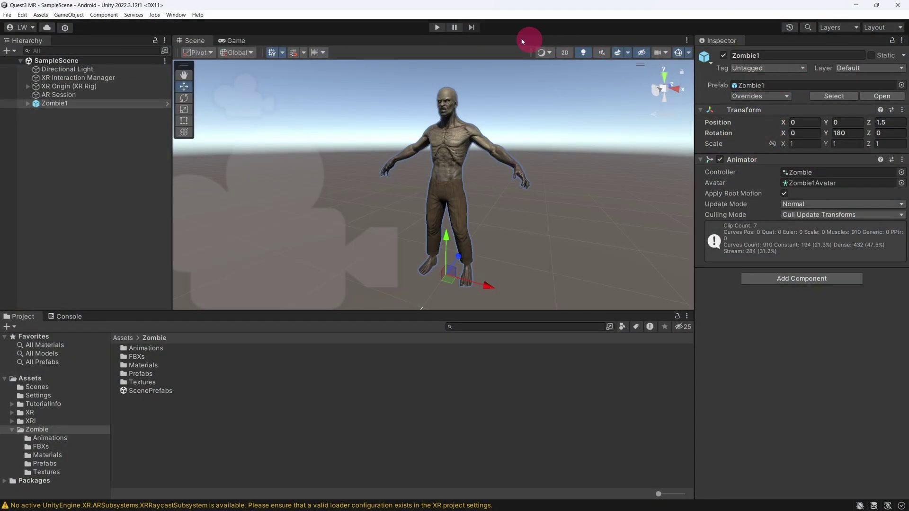
pyautogui.click(437, 27)
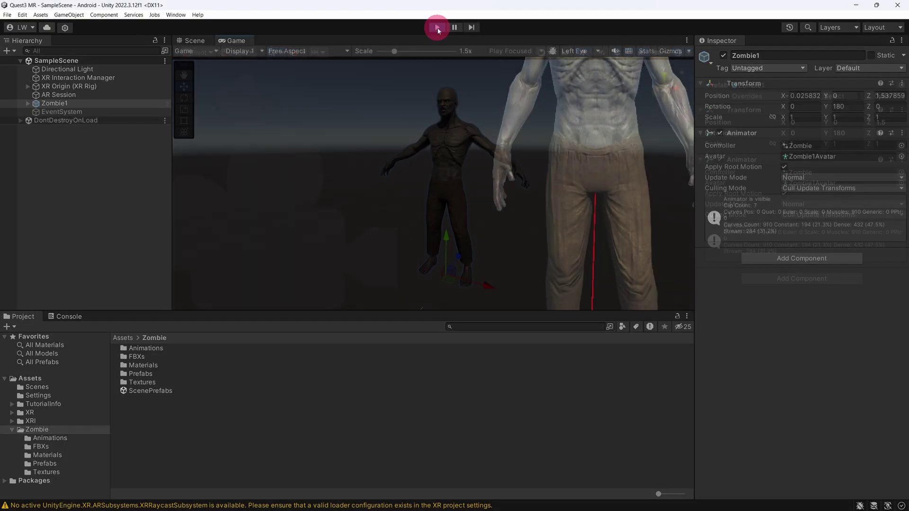